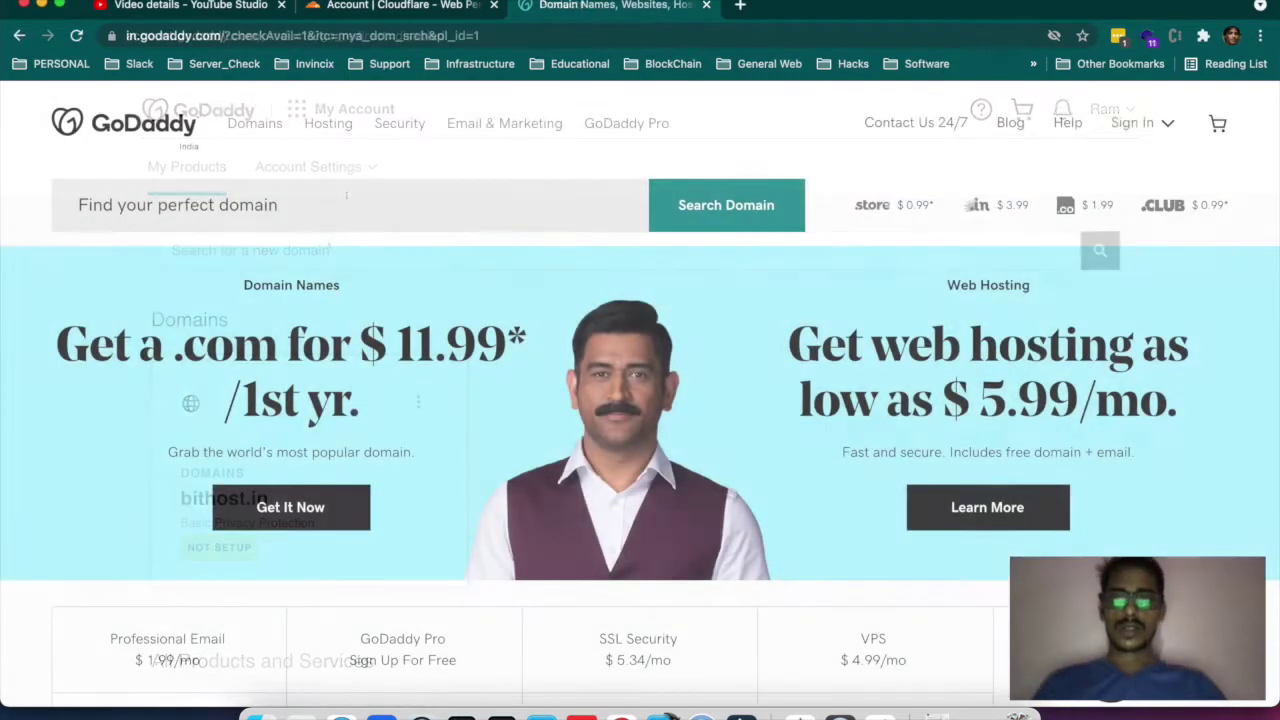
- Search GoDaddy for the domain bithost.co.in
click(348, 200)
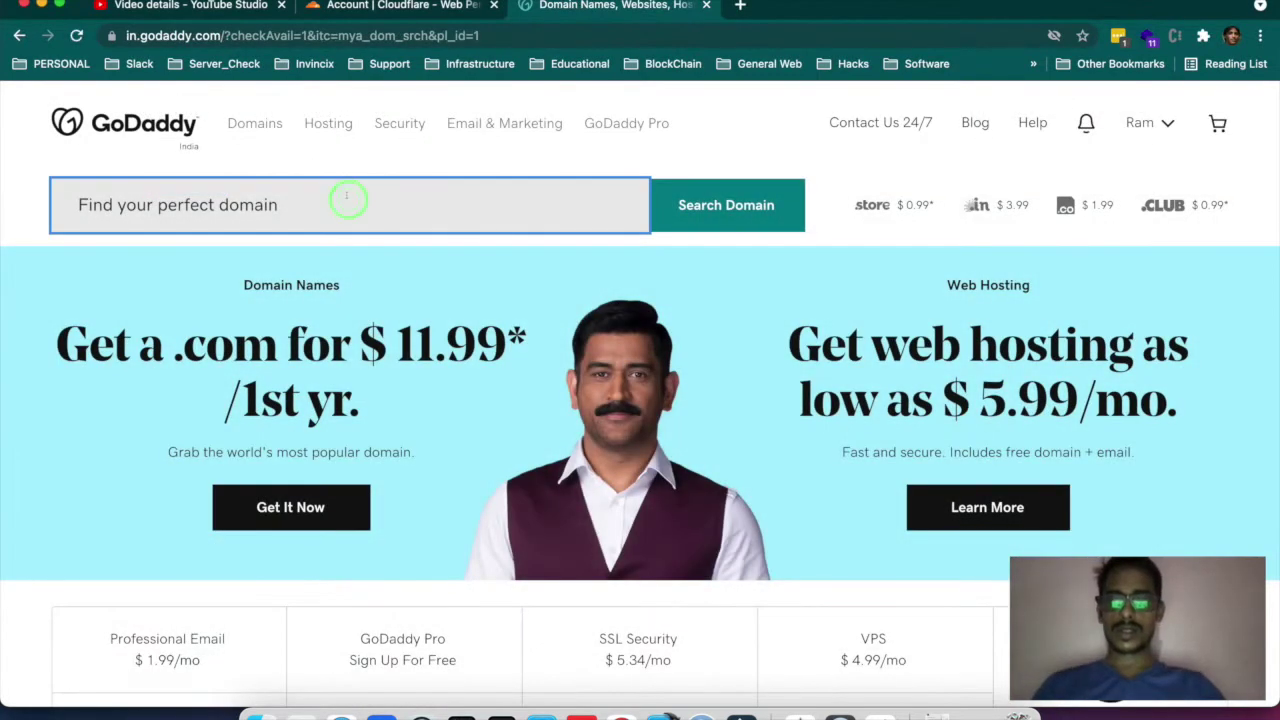
text(bithost.co.in)
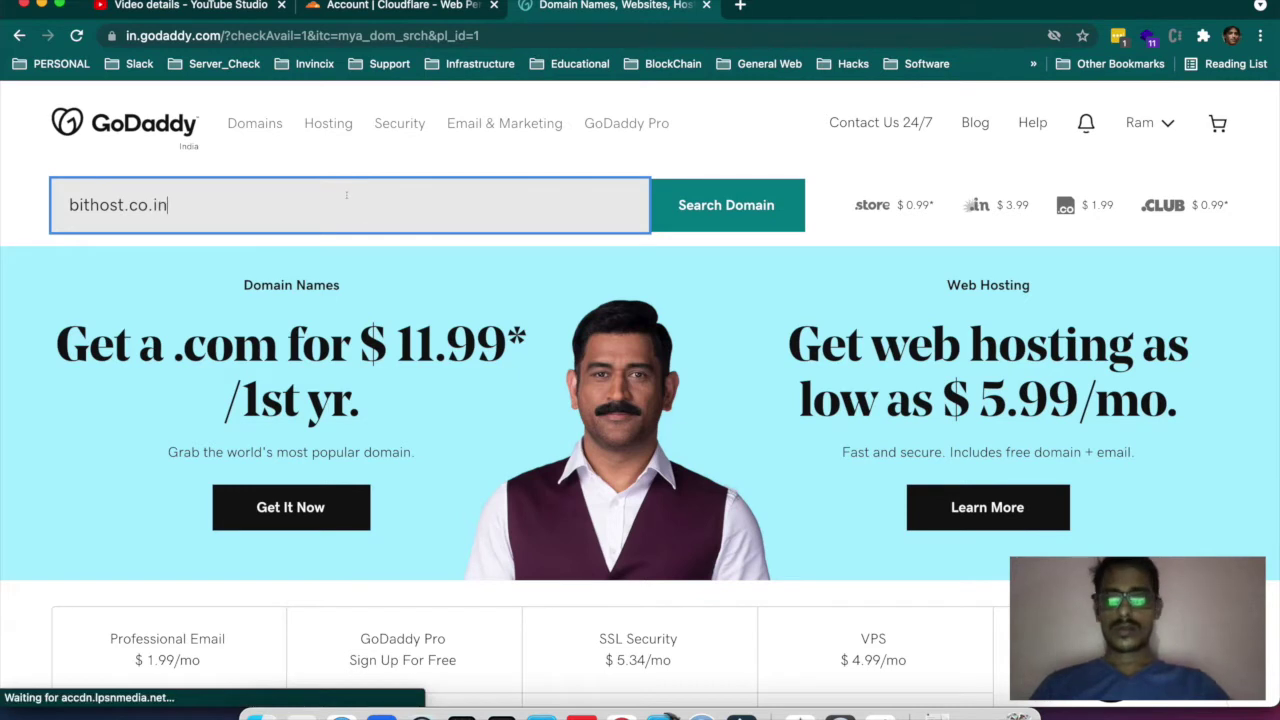
key(Return)
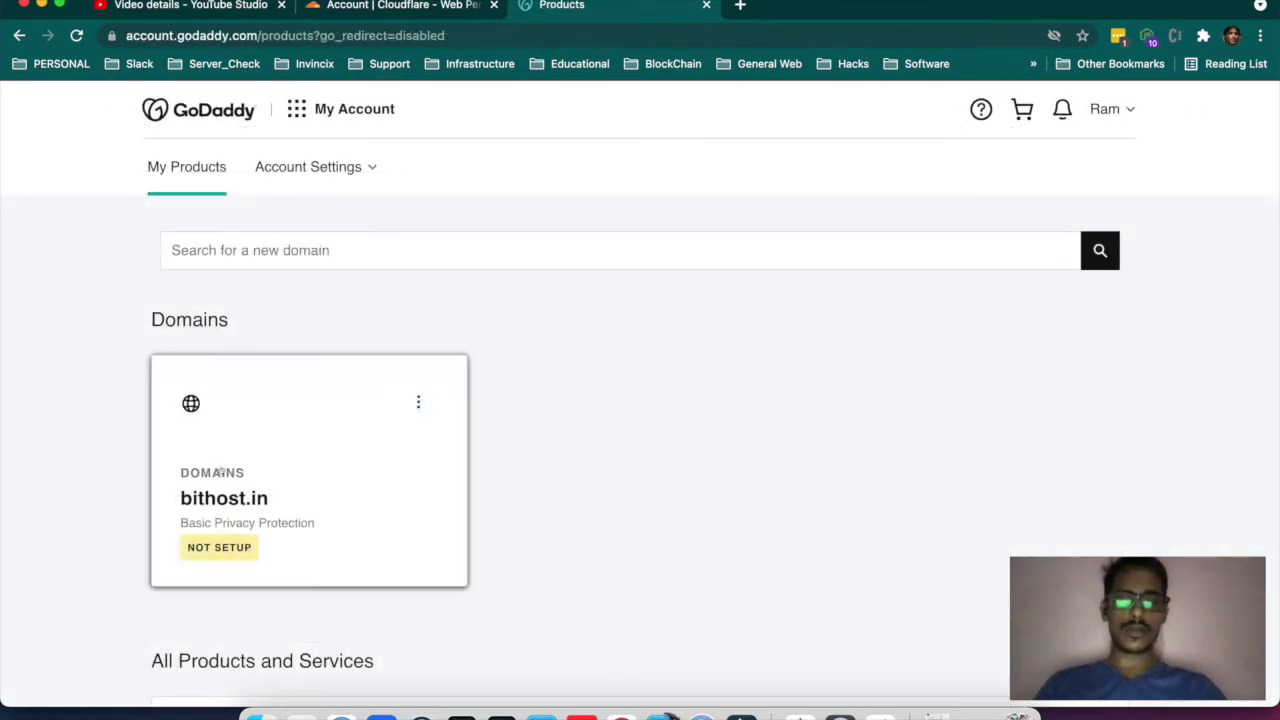
- Open the bithost.in domain settings and go to its DNS management page
click(232, 471)
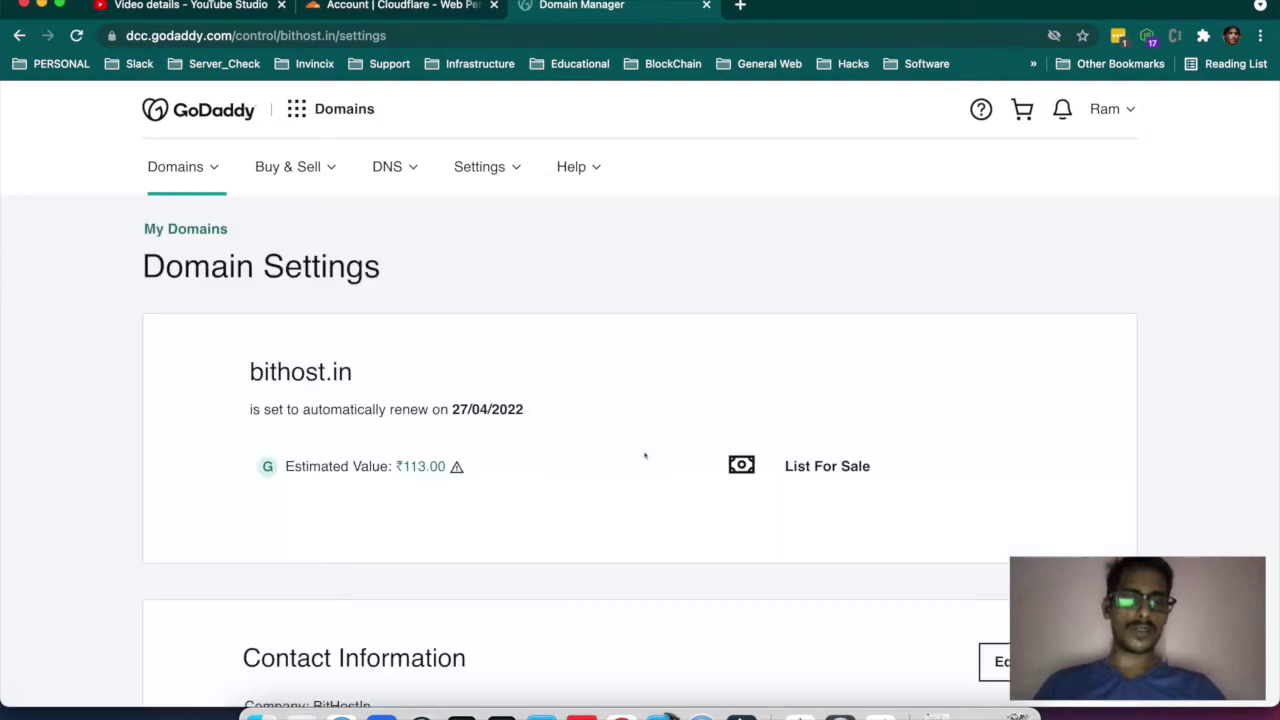
scroll(645, 456, down, 9)
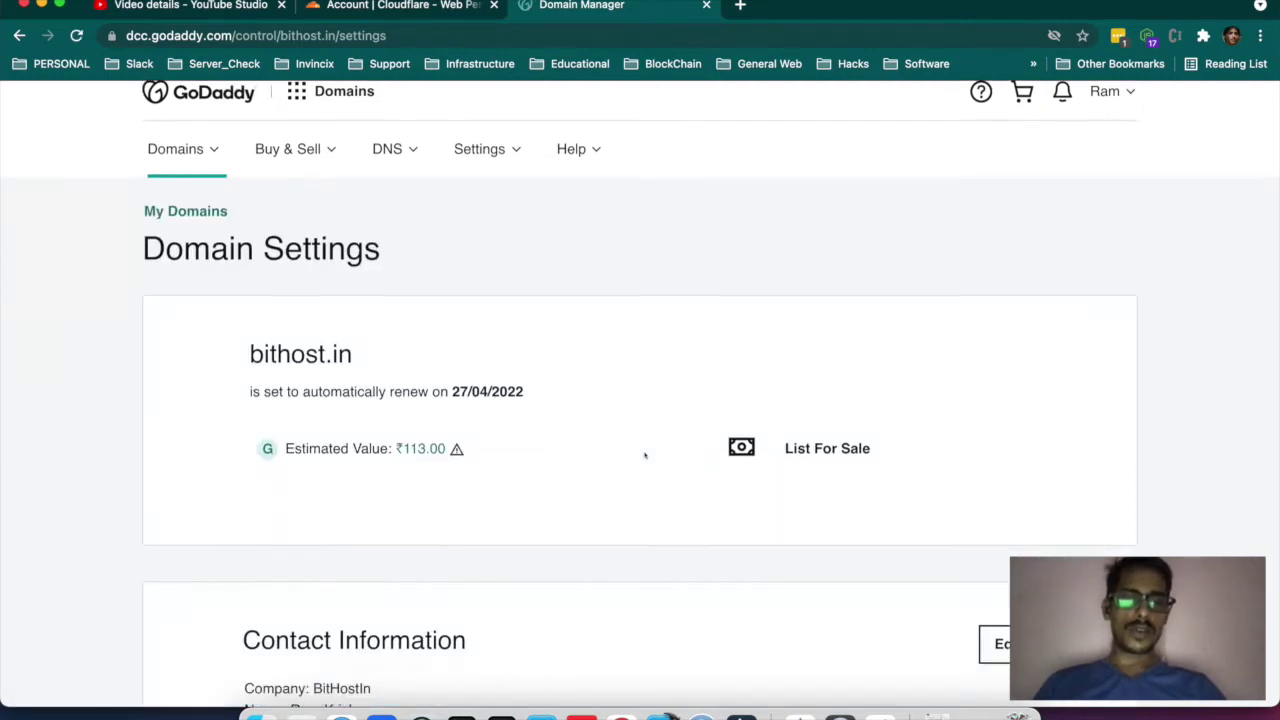
scroll(645, 456, down, 13)
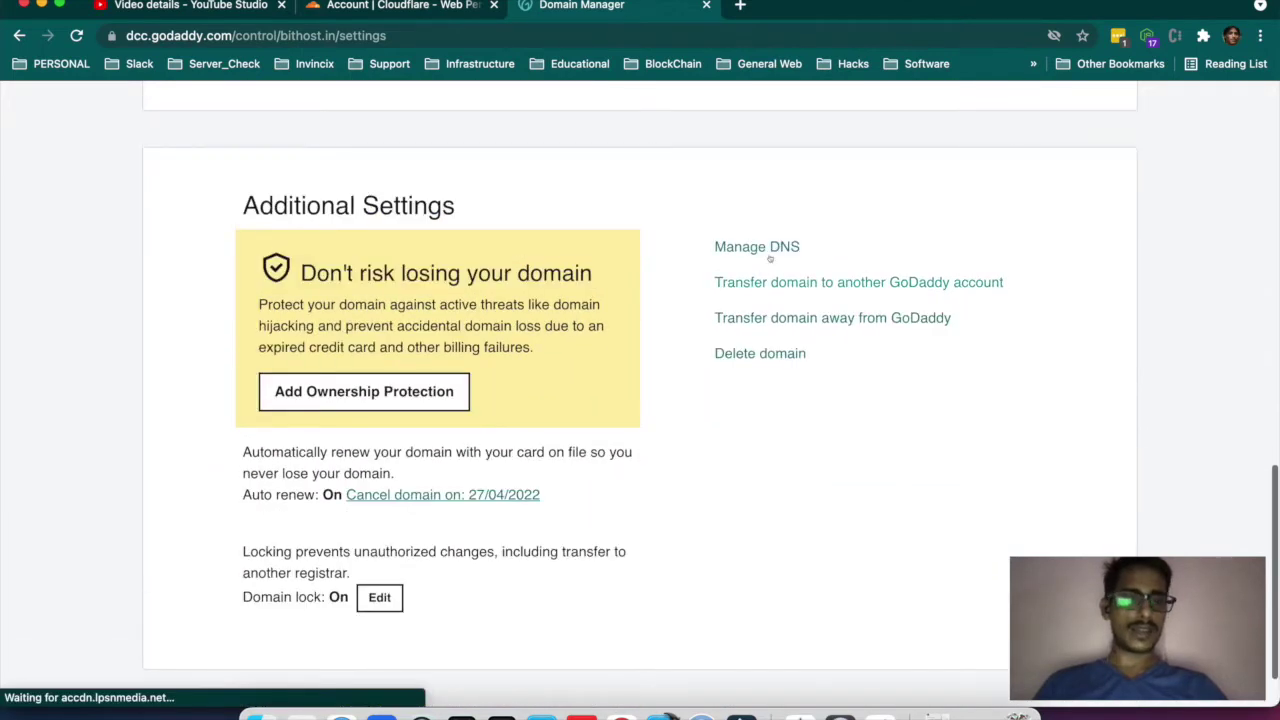
click(763, 246)
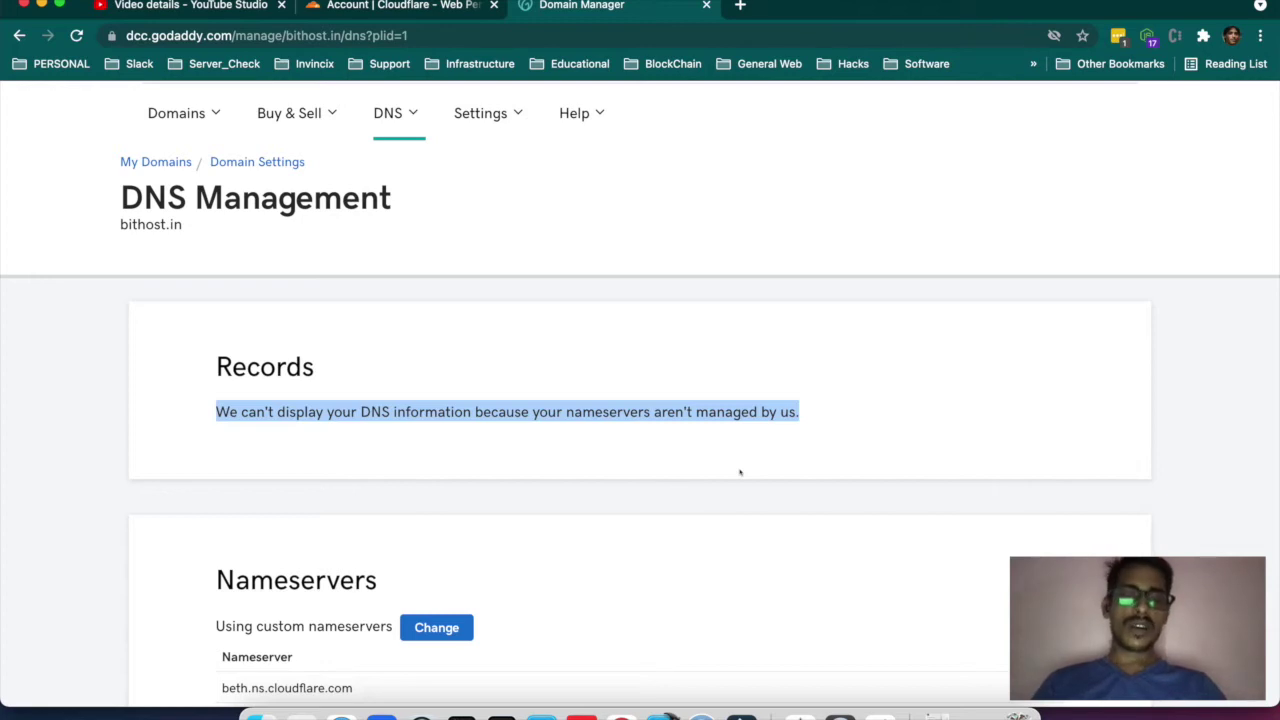
- Point out the beth.ns.cloudflare.com and doug.ns.cloudflare.com nameservers, then start a blank browser tab
scroll(740, 472, down, 3)
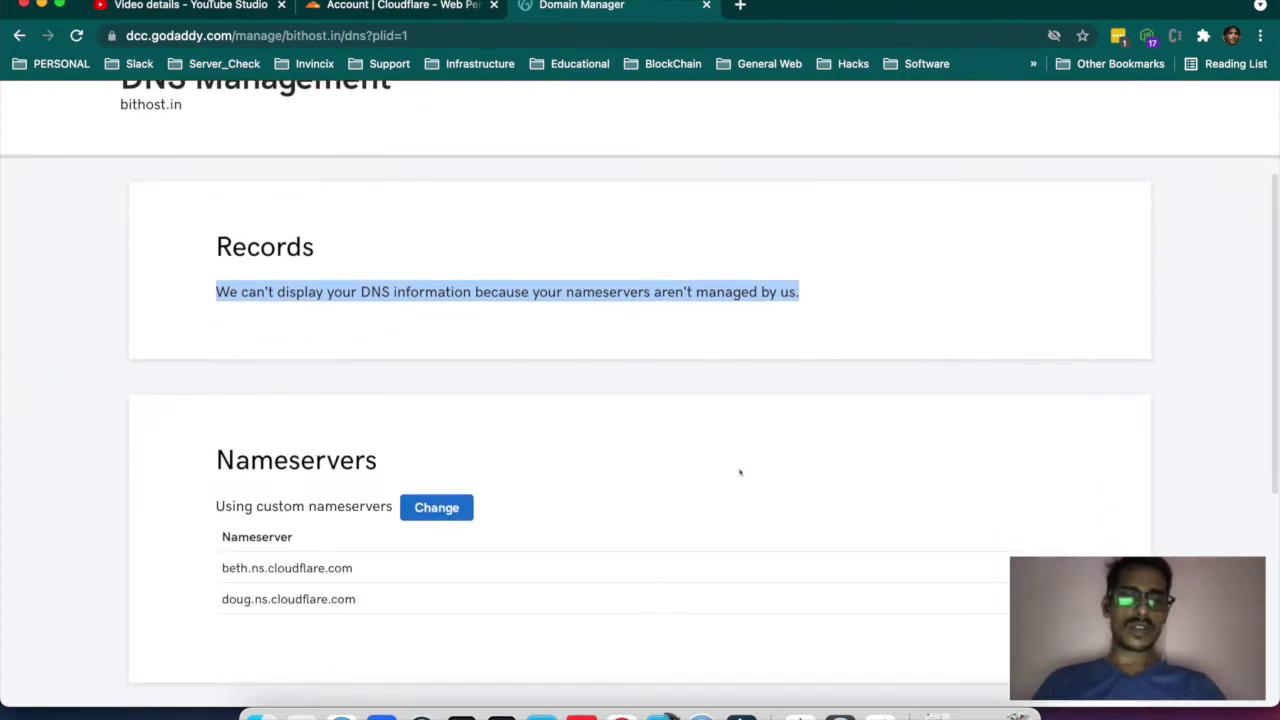
scroll(740, 472, down, 6)
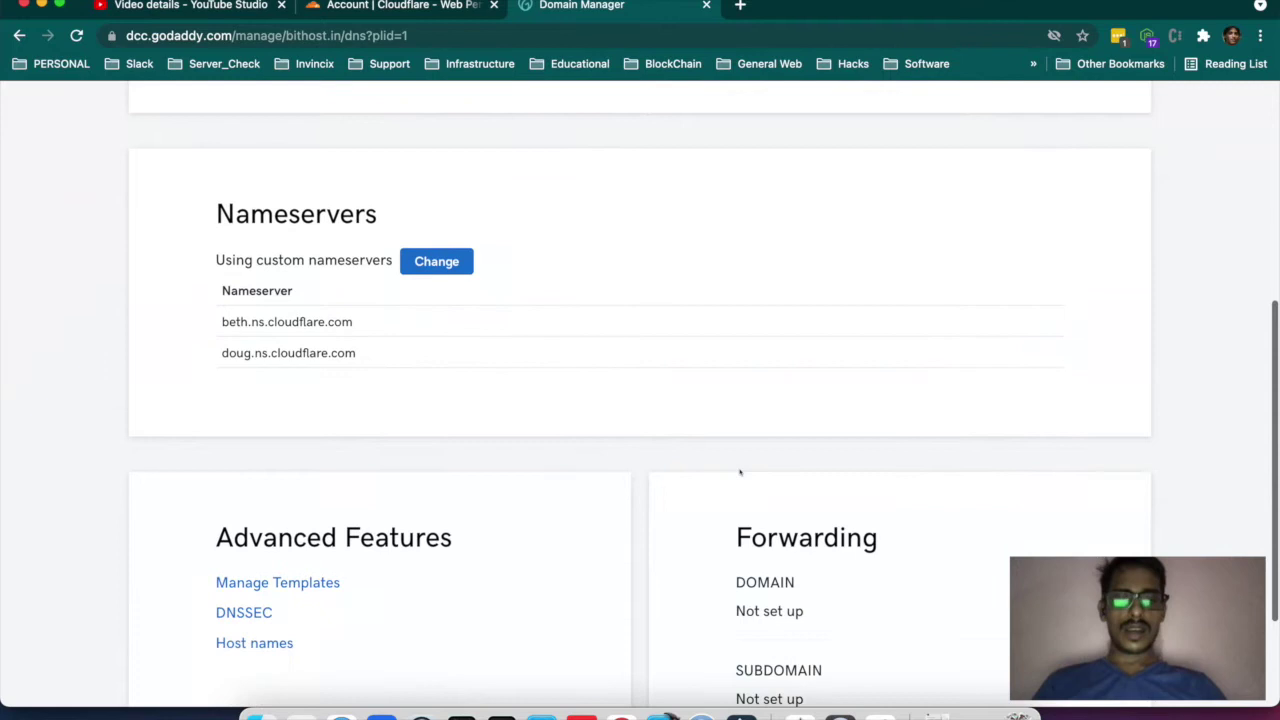
scroll(740, 472, down, 1)
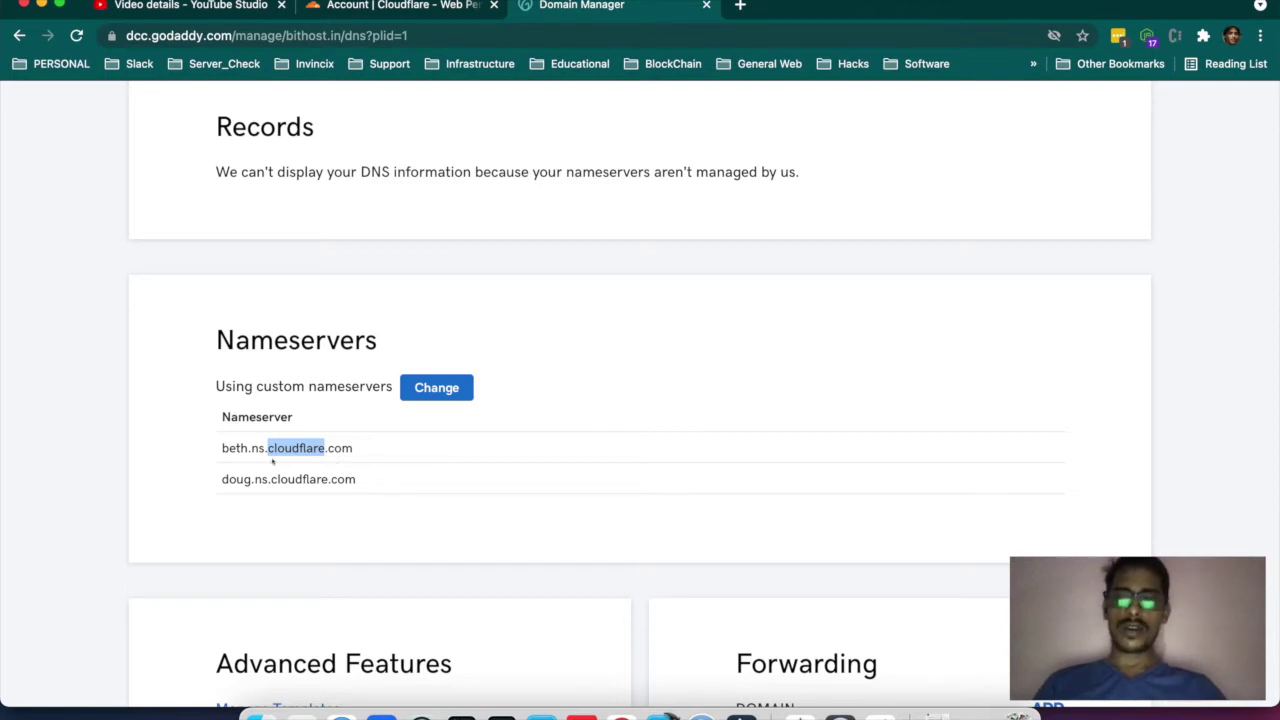
drag(221, 448, 353, 450)
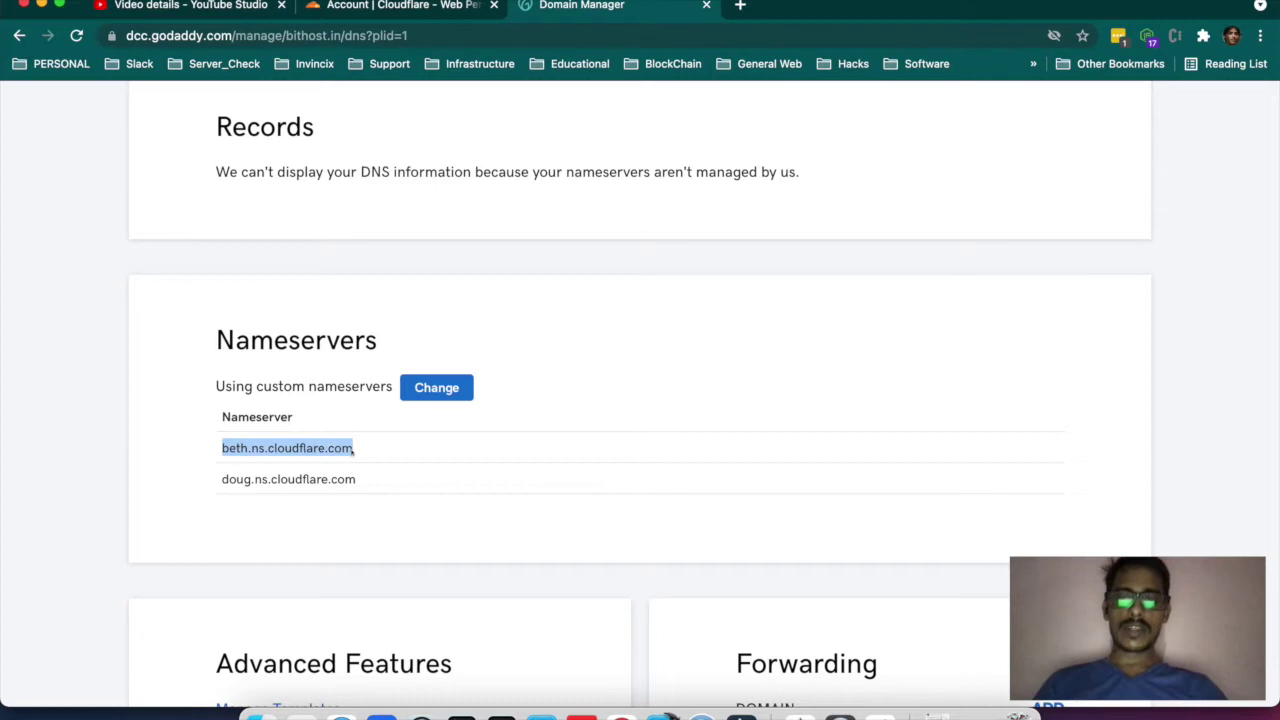
click(222, 478)
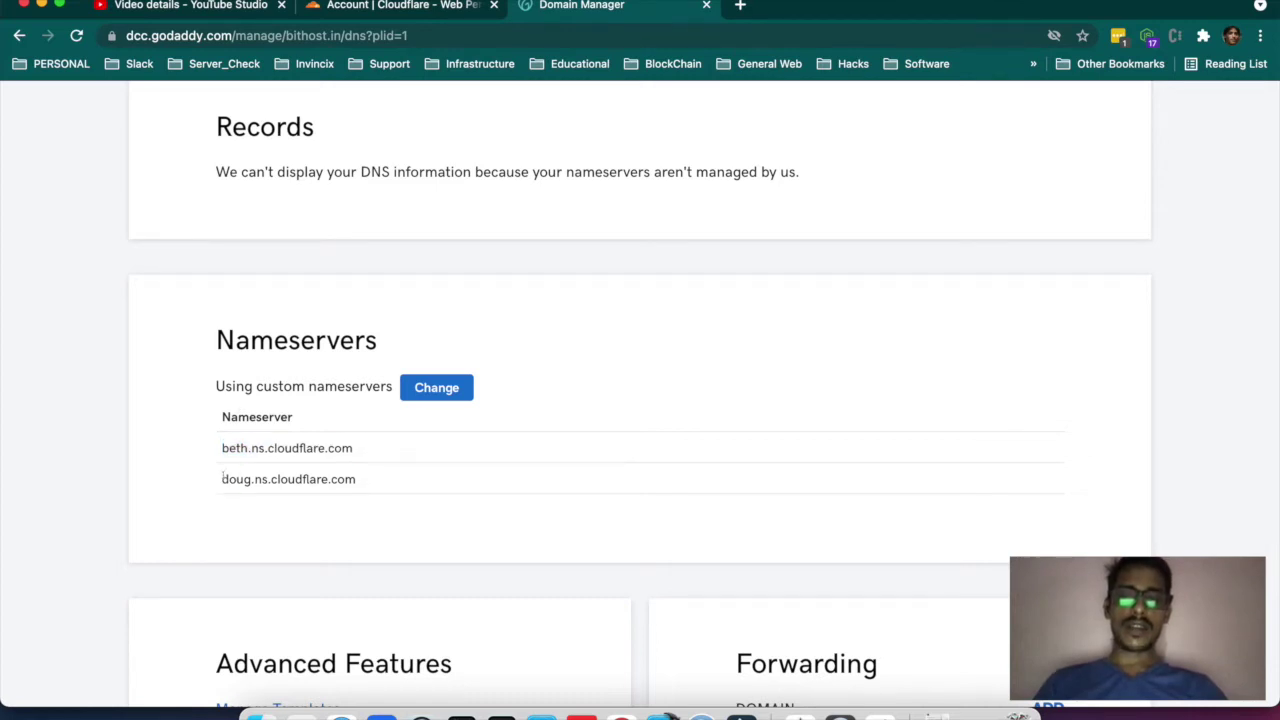
drag(222, 479, 376, 489)
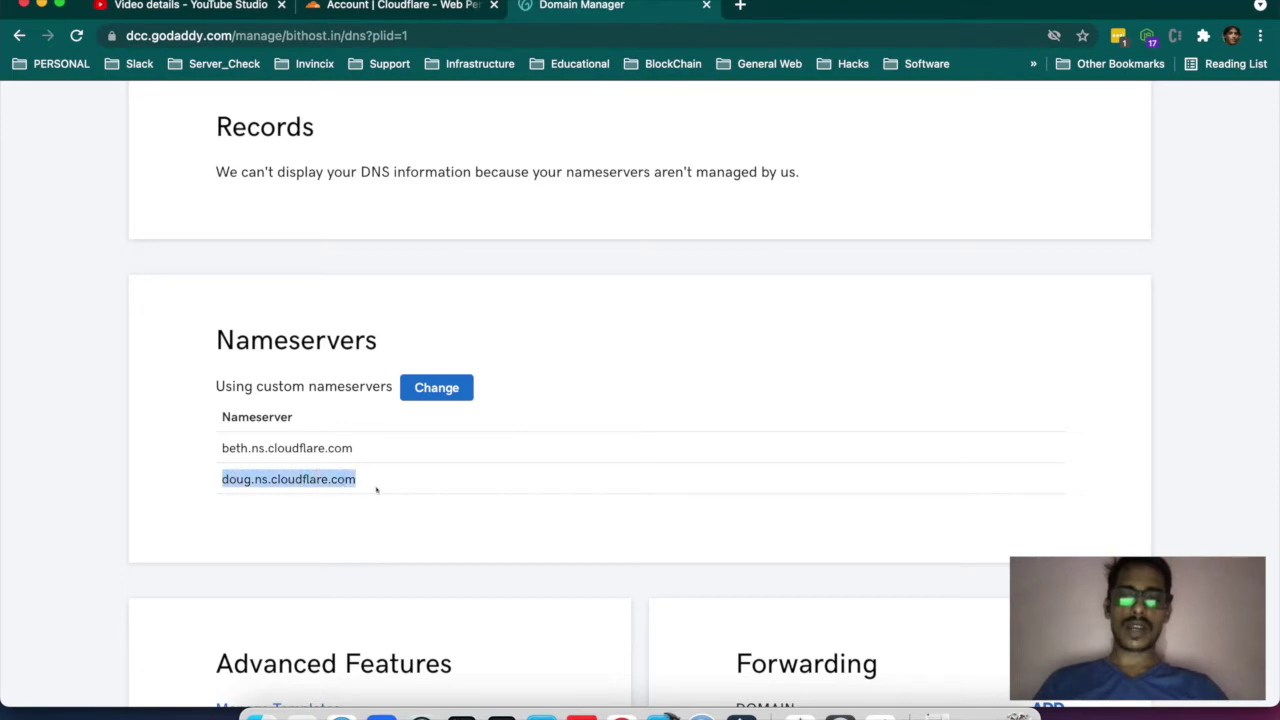
click(391, 488)
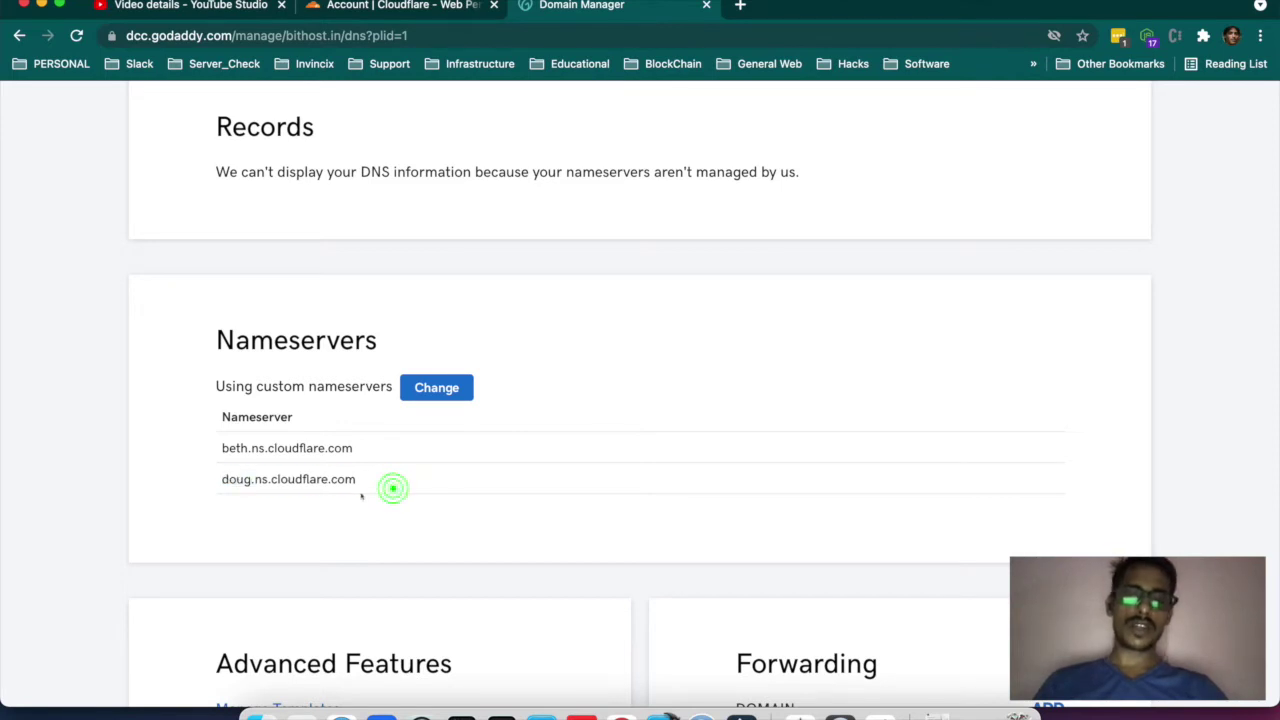
click(740, 5)
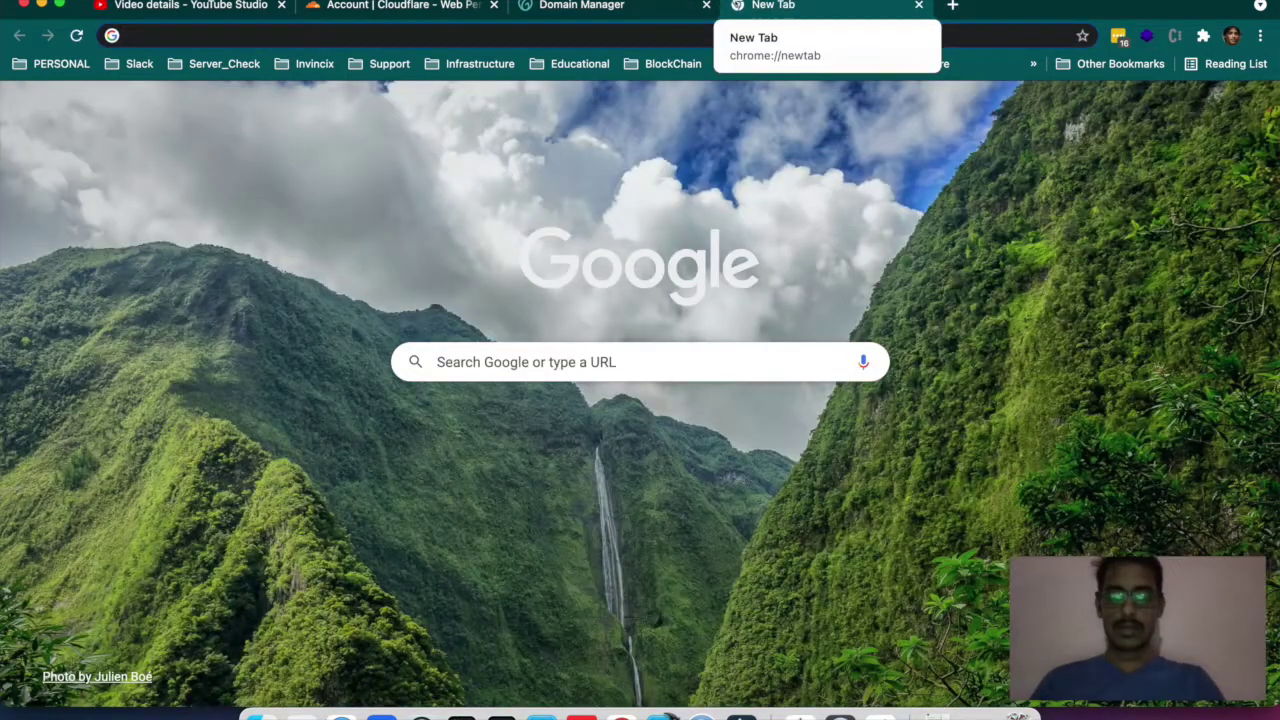
- Run an NS record lookup for bithost.in on whatsmydns.net
text(whats)
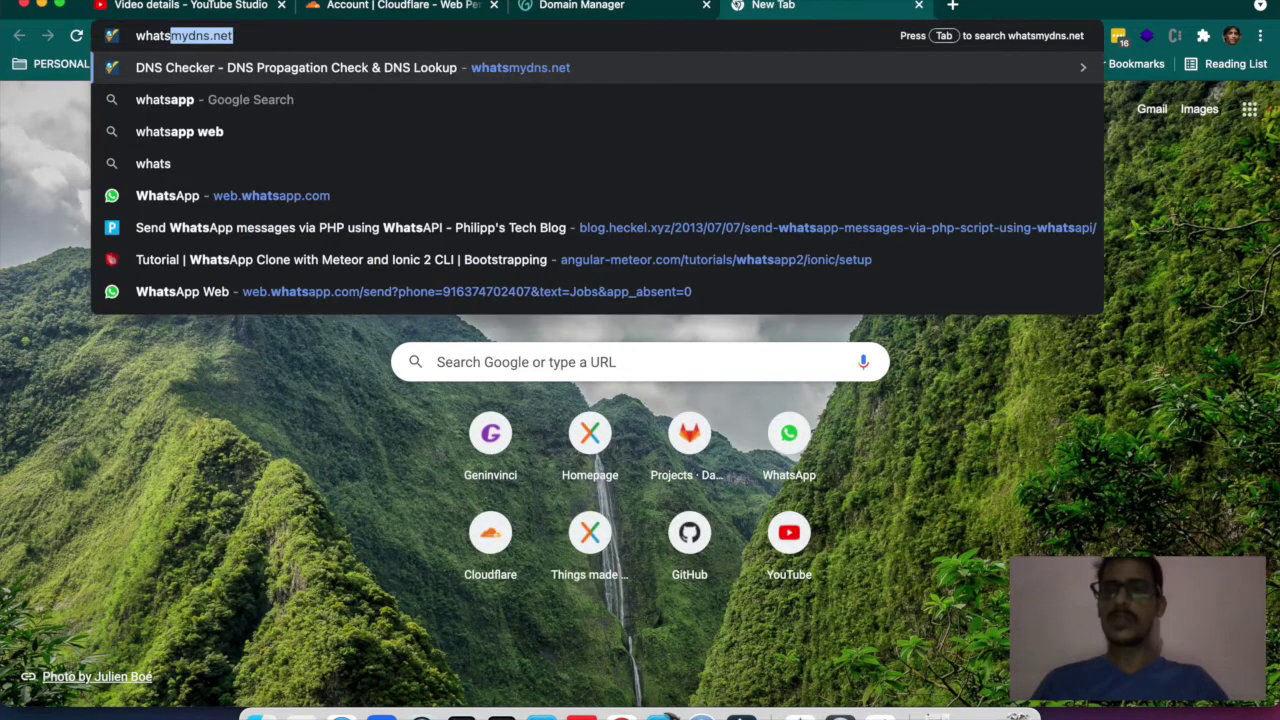
key(Return)
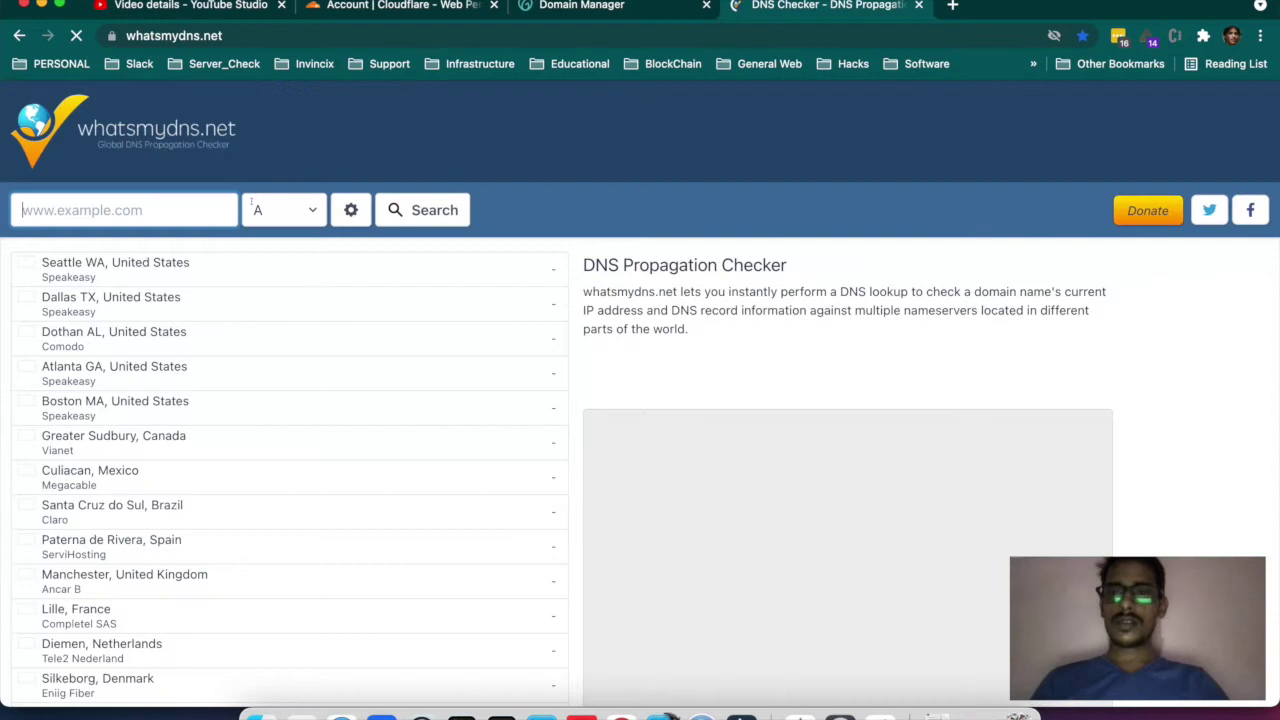
click(179, 209)
text(bithost.in)
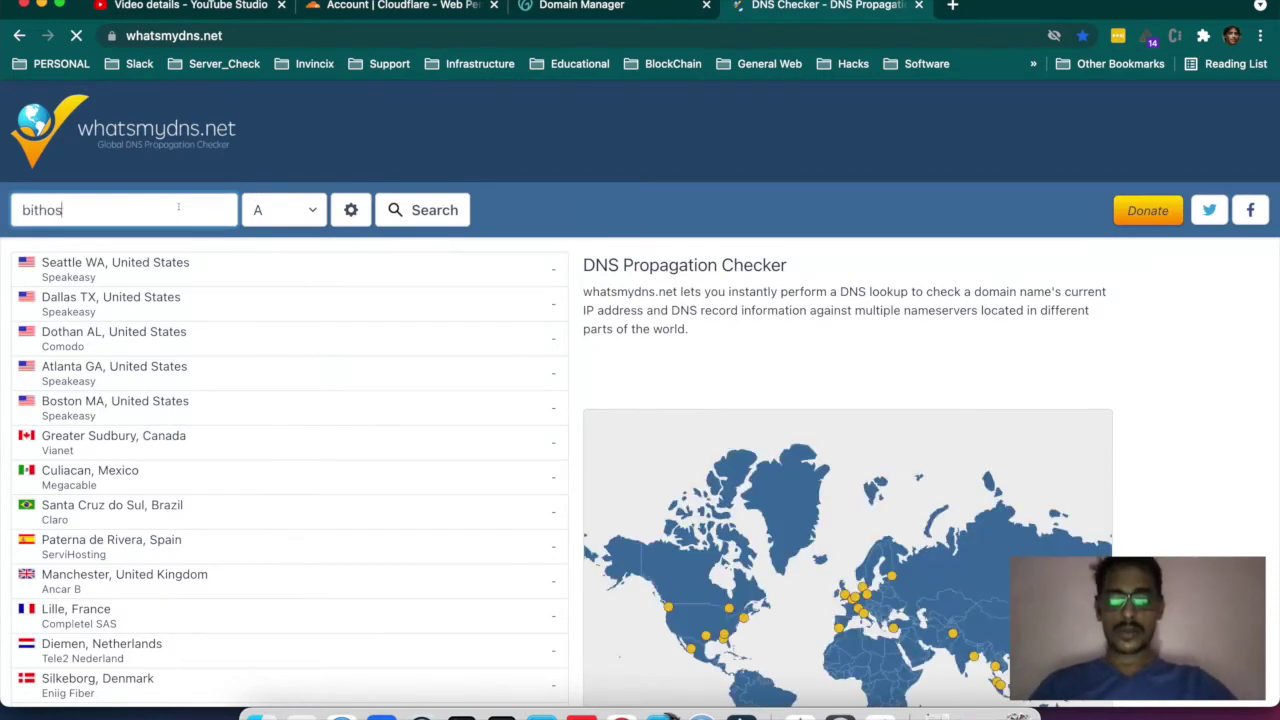
click(300, 215)
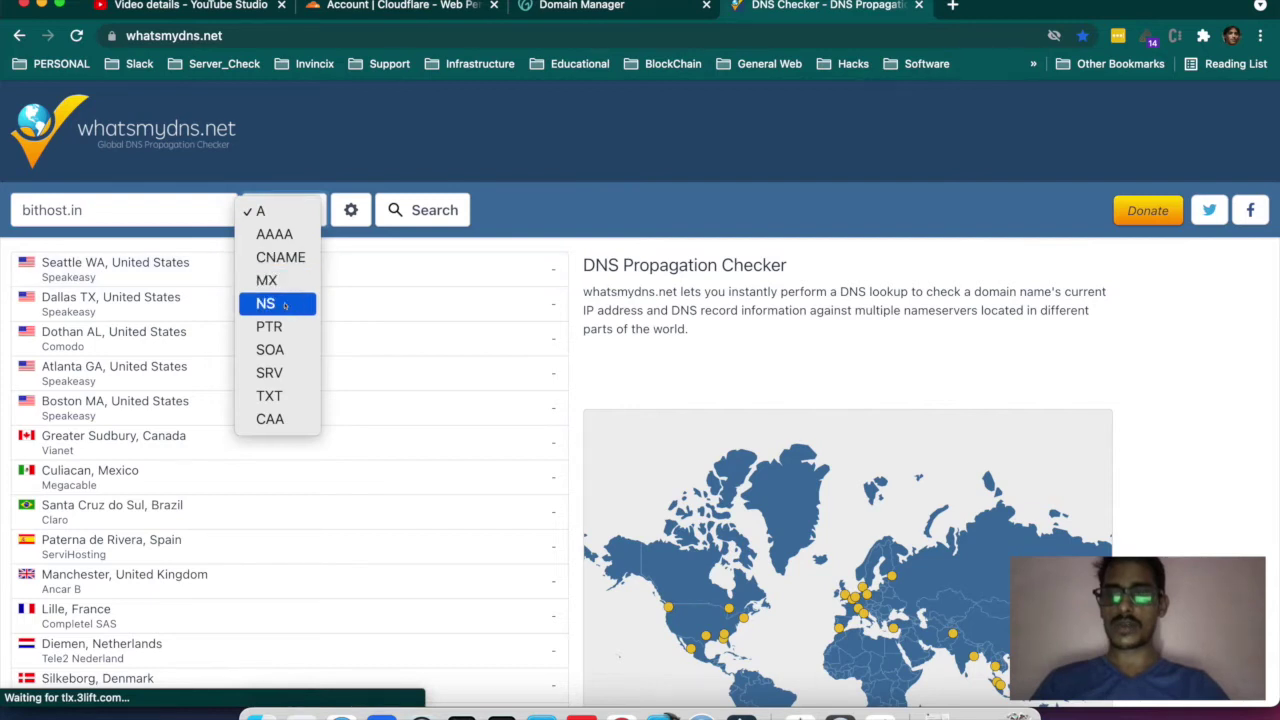
click(282, 307)
click(430, 210)
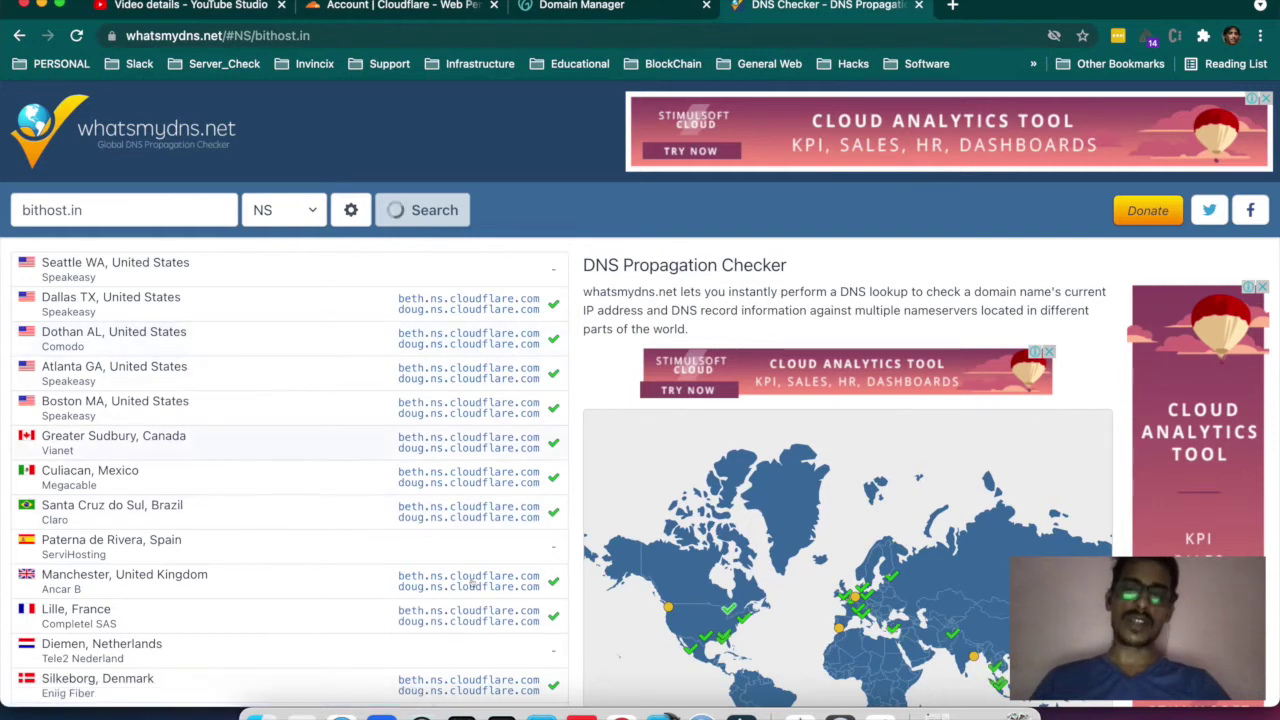
- Review the worldwide NS results, then return to the Cloudflare dashboard
scroll(472, 582, down, 3)
scroll(583, 351, up, 3)
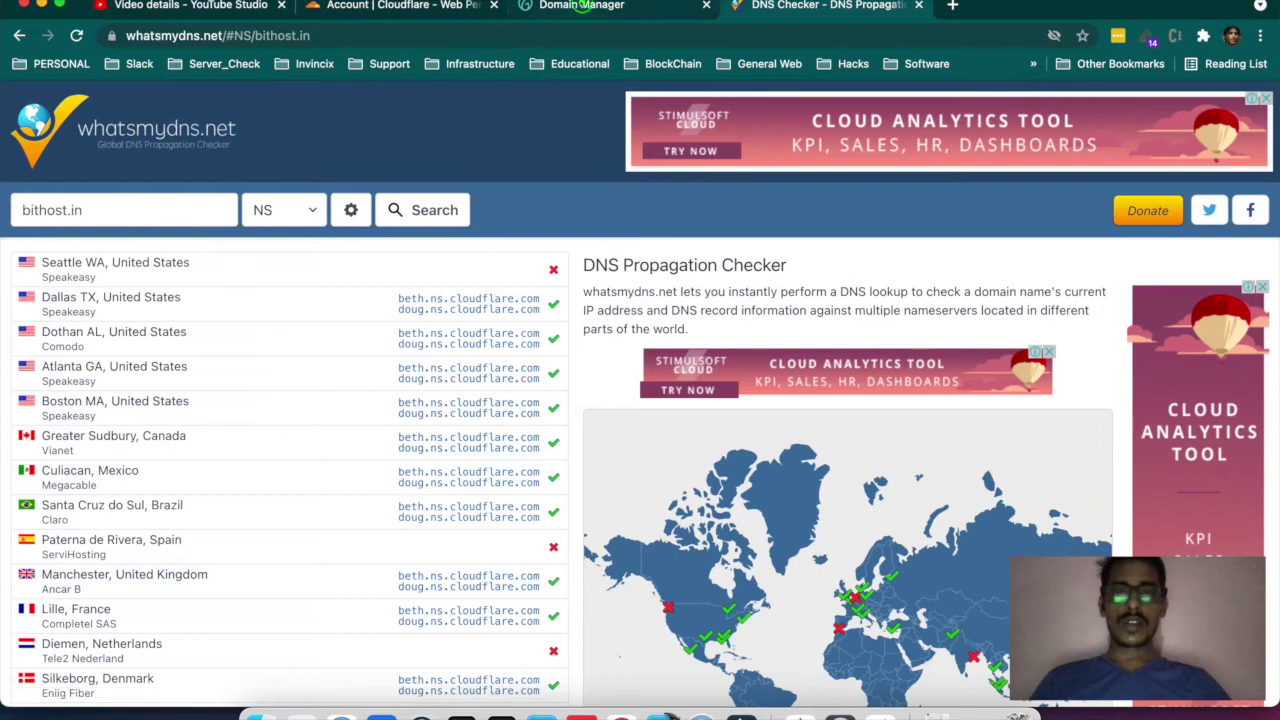
click(578, 10)
click(394, 8)
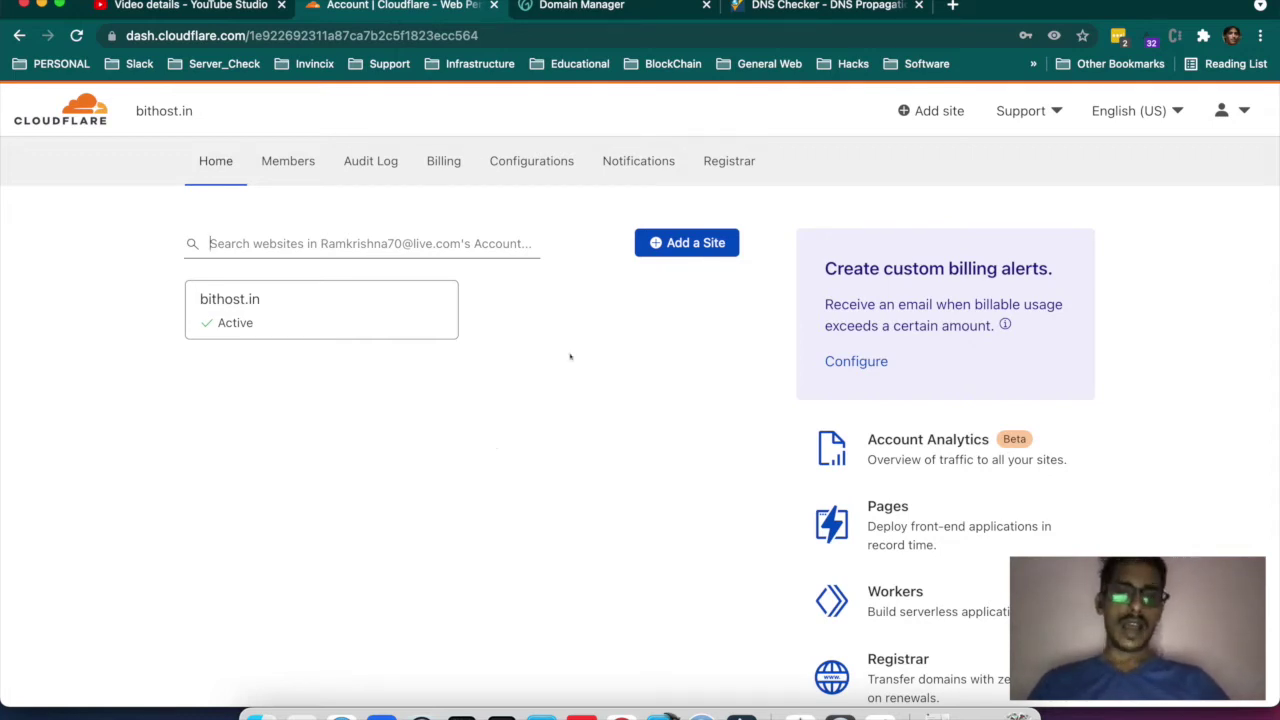
- Try adding bithost.co.in as a new Cloudflare site
click(677, 242)
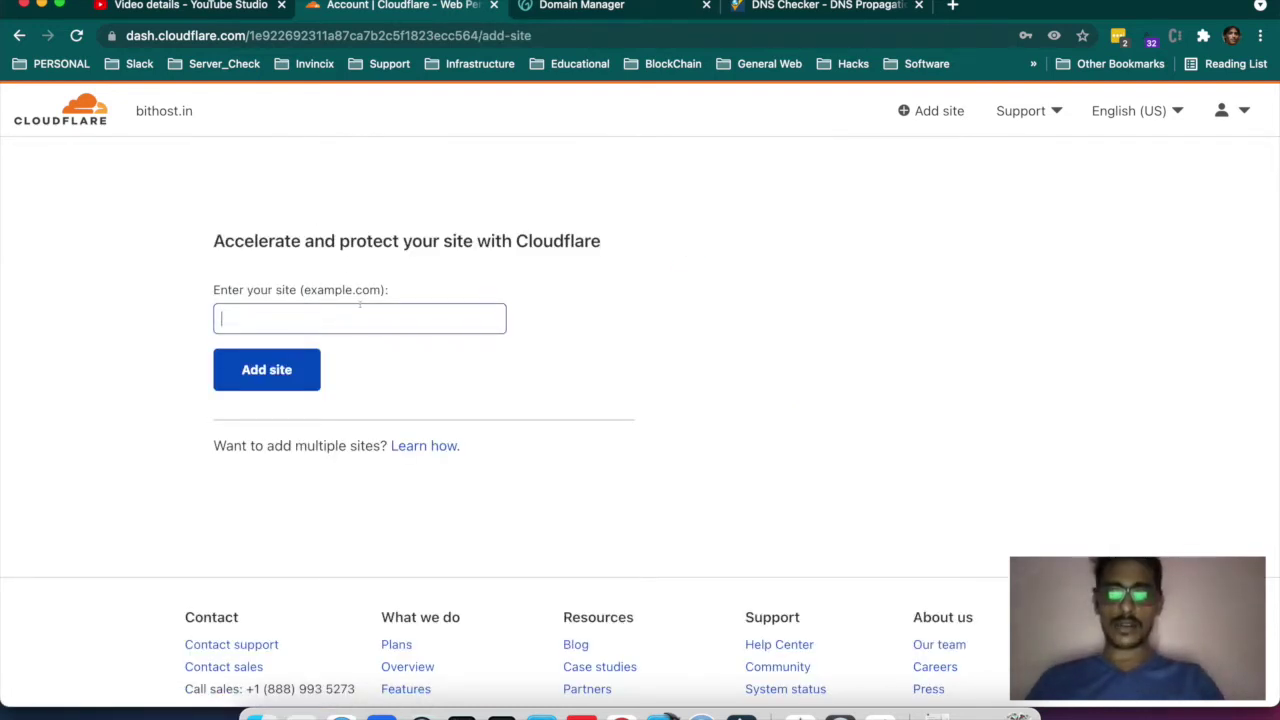
text(bithost.co.in)
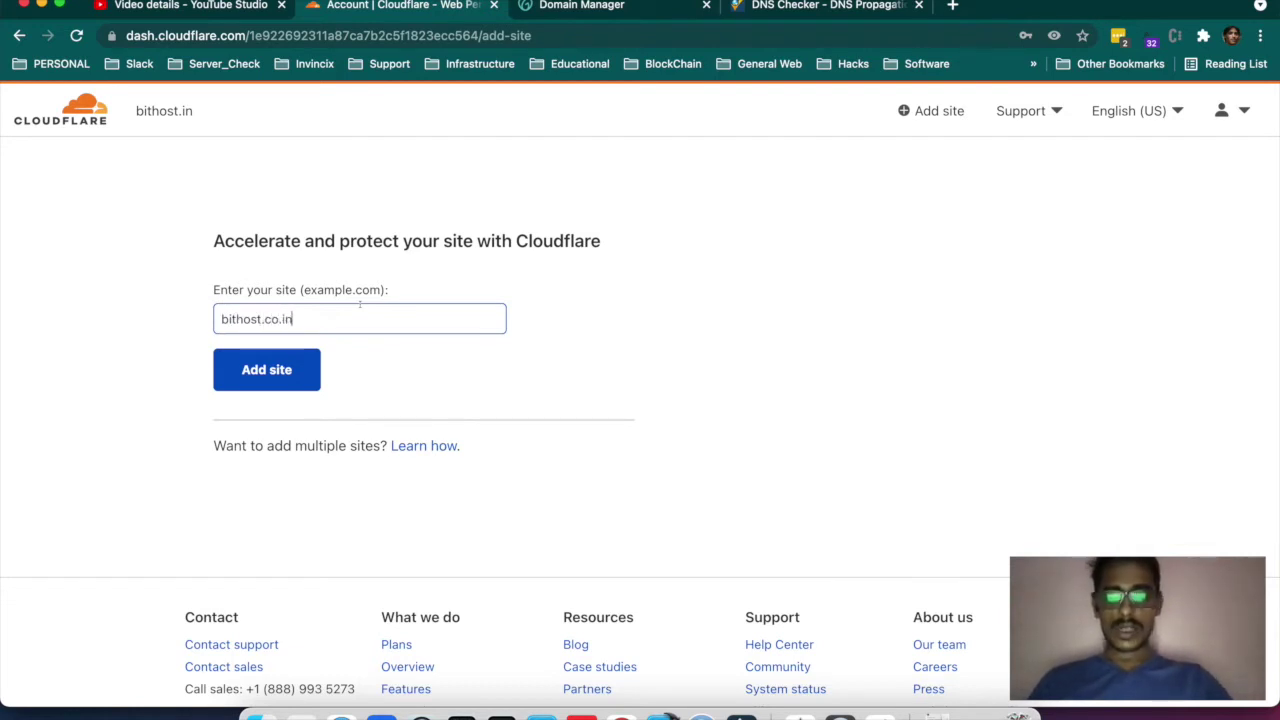
click(281, 373)
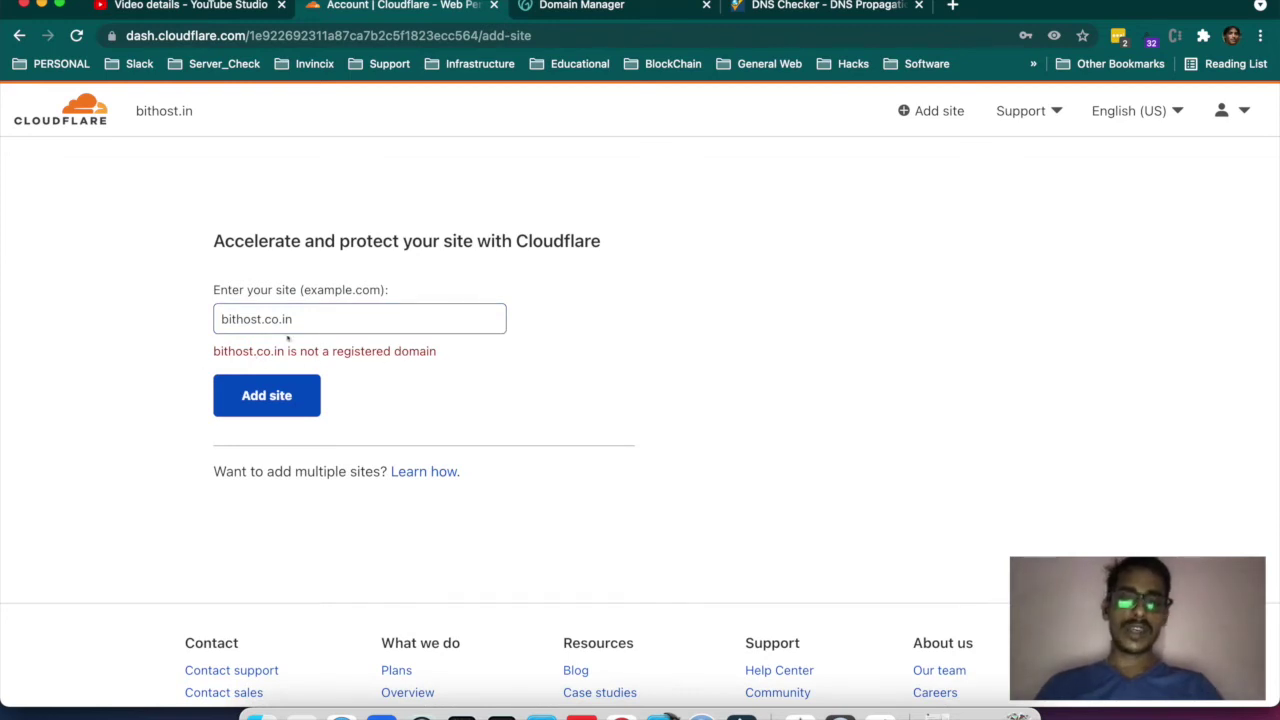
- Correct the domain to bithost.com and add it as a site
click(307, 318)
key(BackSpace)
key(BackSpace)
text(m)
click(262, 396)
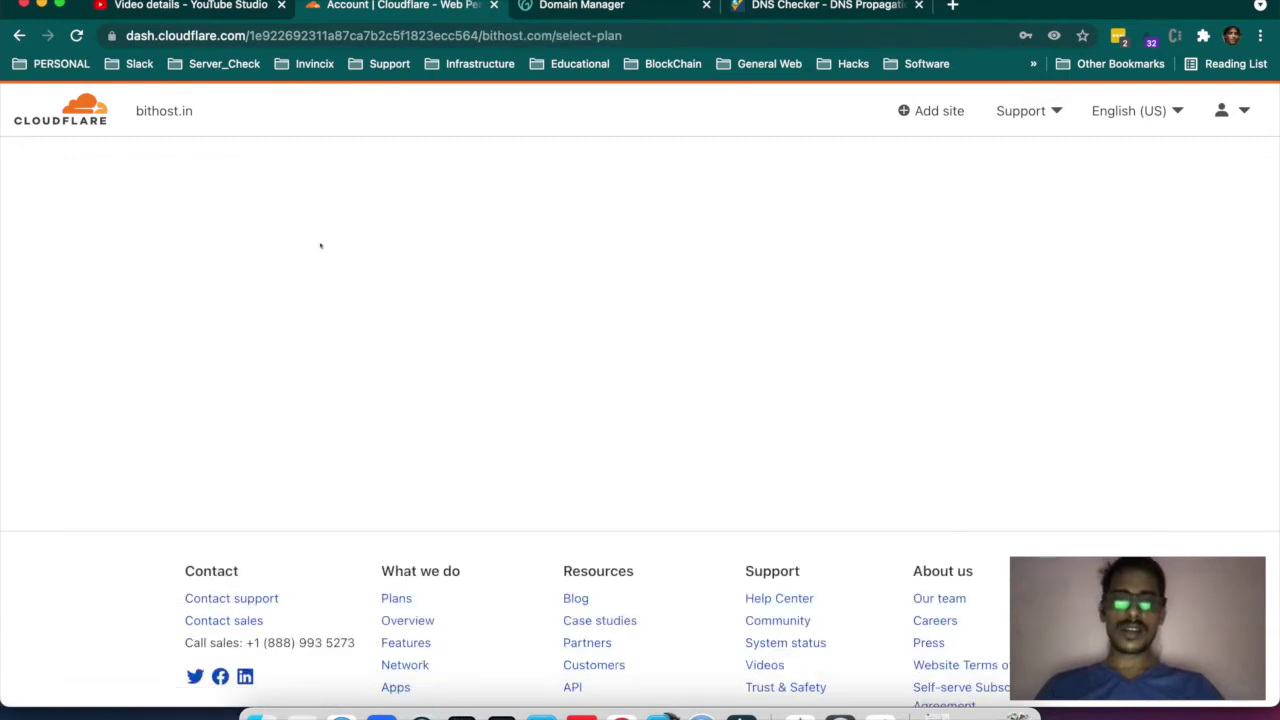
- Pick the Free $0 plan for bithost.com and continue
scroll(172, 355, down, 2)
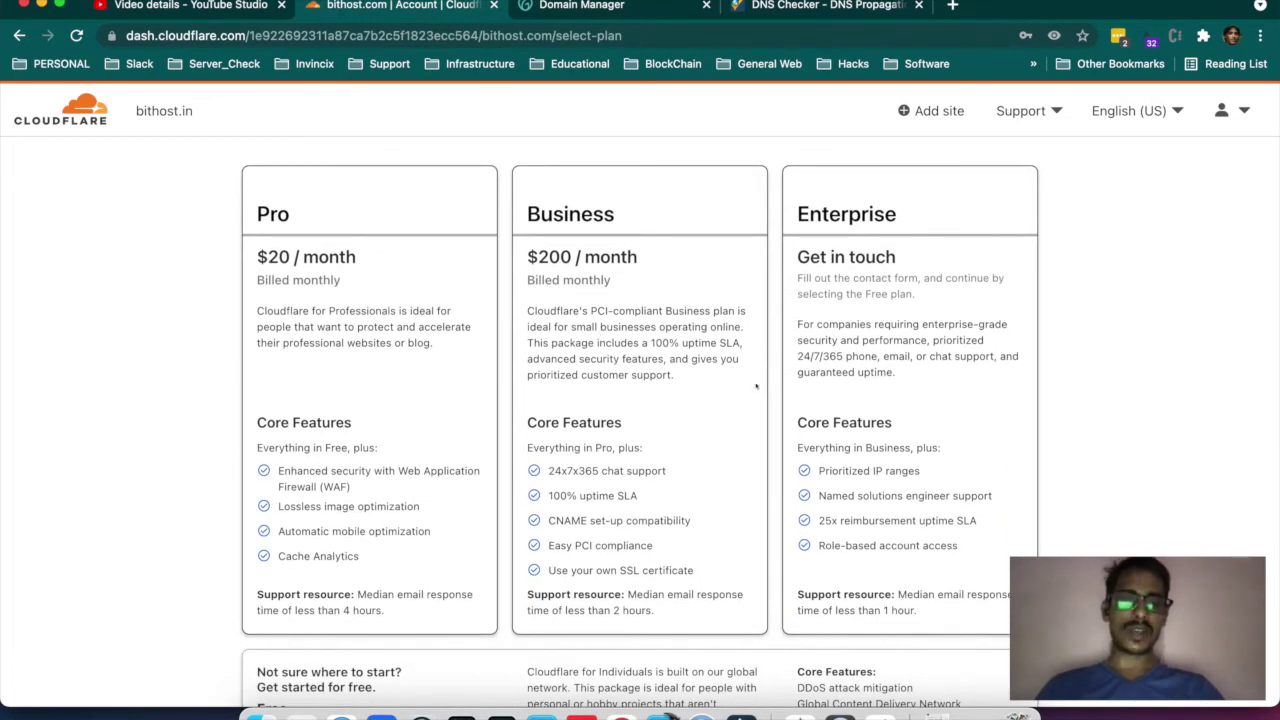
scroll(359, 377, down, 2)
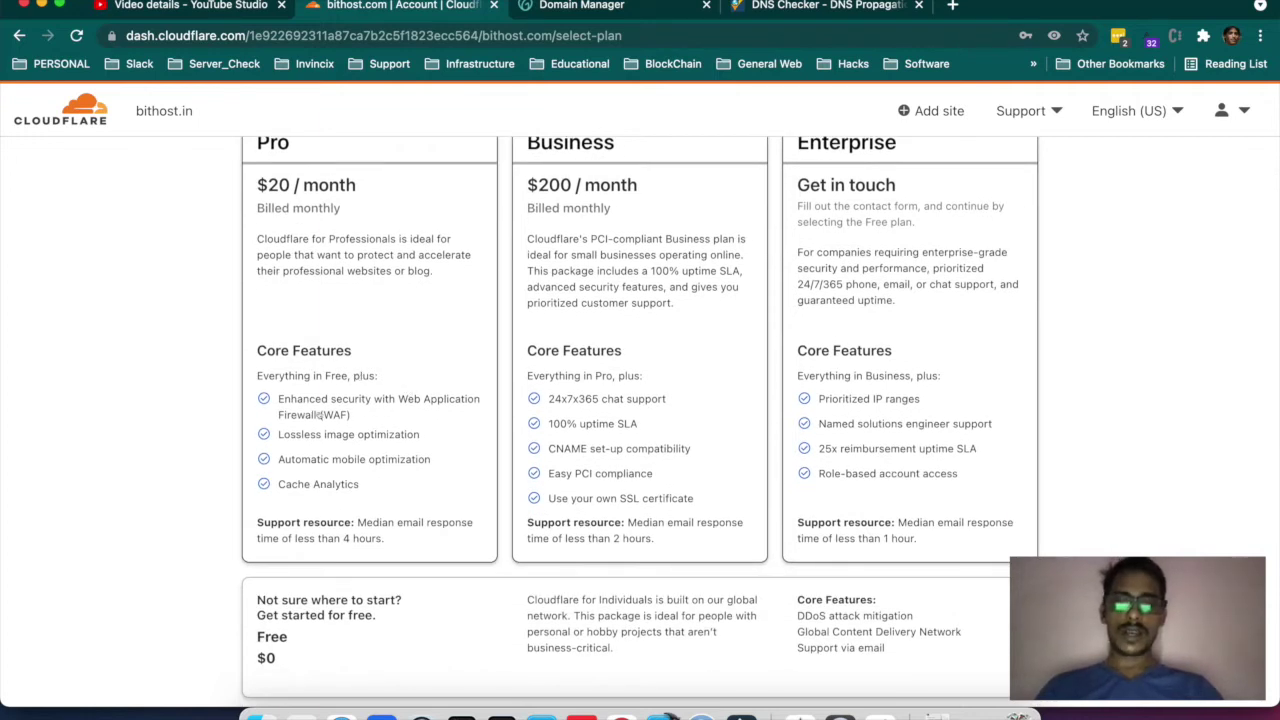
scroll(451, 340, up, 2)
scroll(451, 340, down, 2)
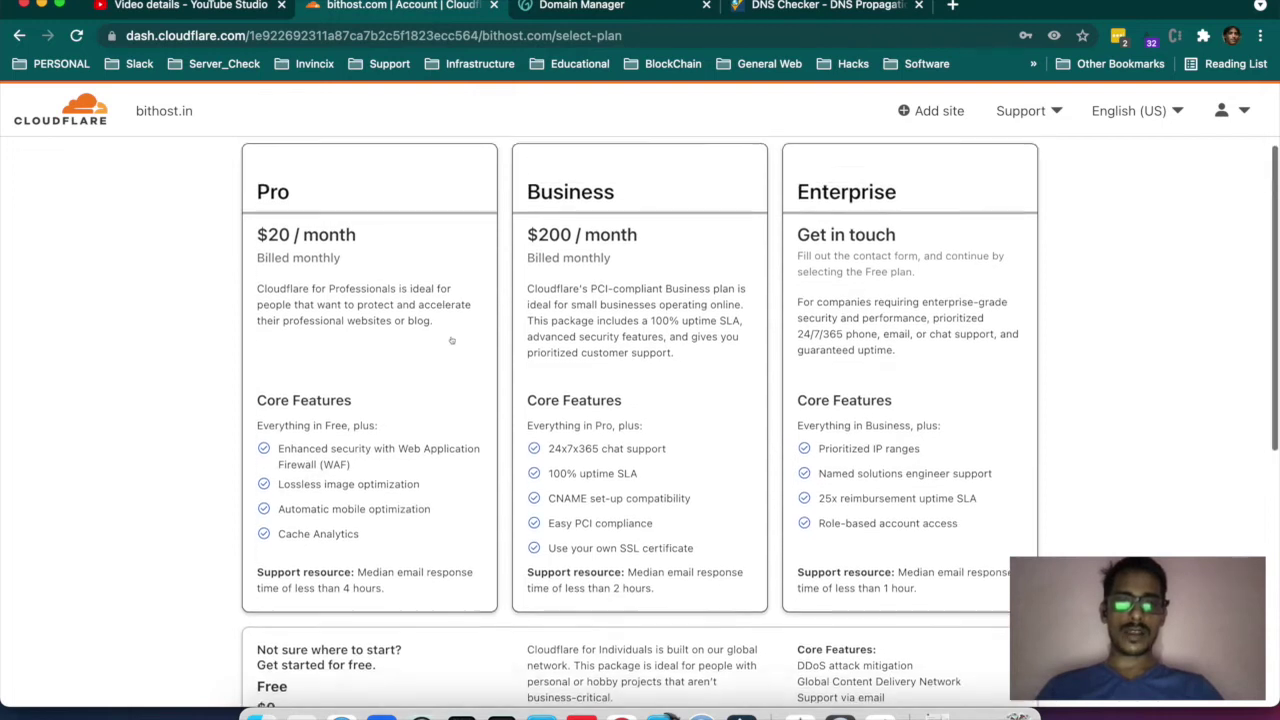
scroll(451, 340, down, 3)
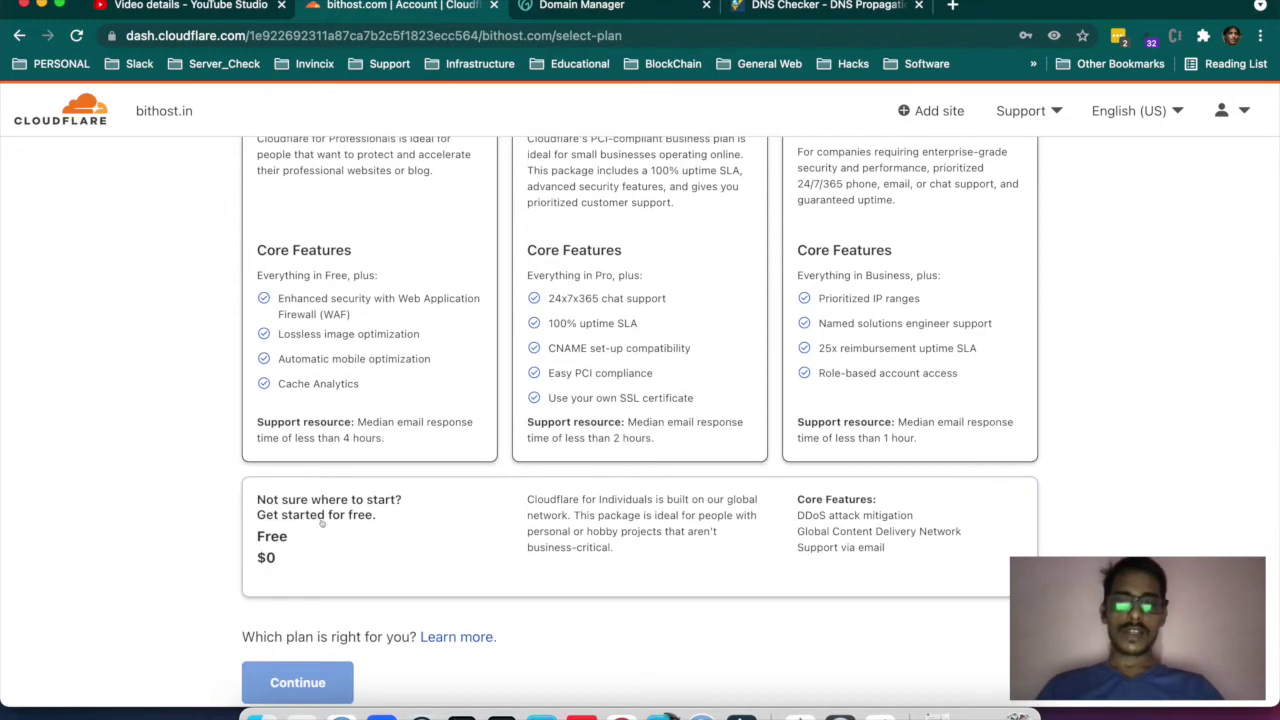
click(327, 523)
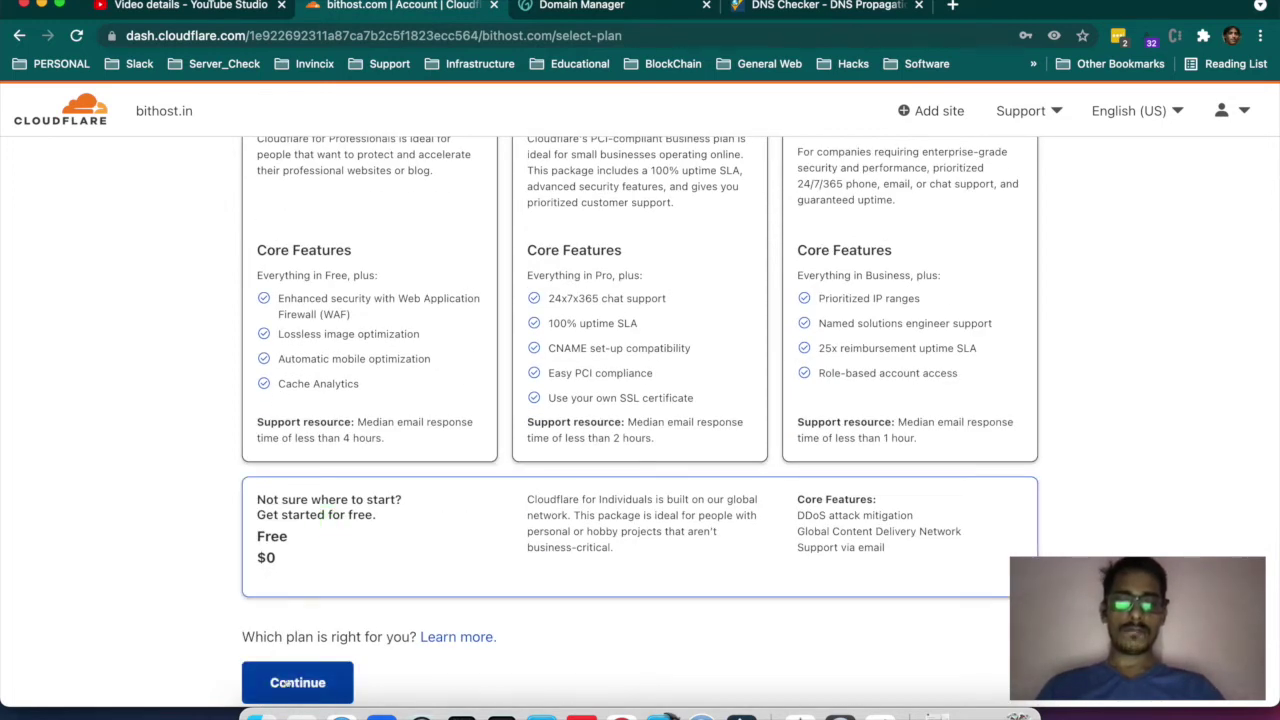
click(287, 683)
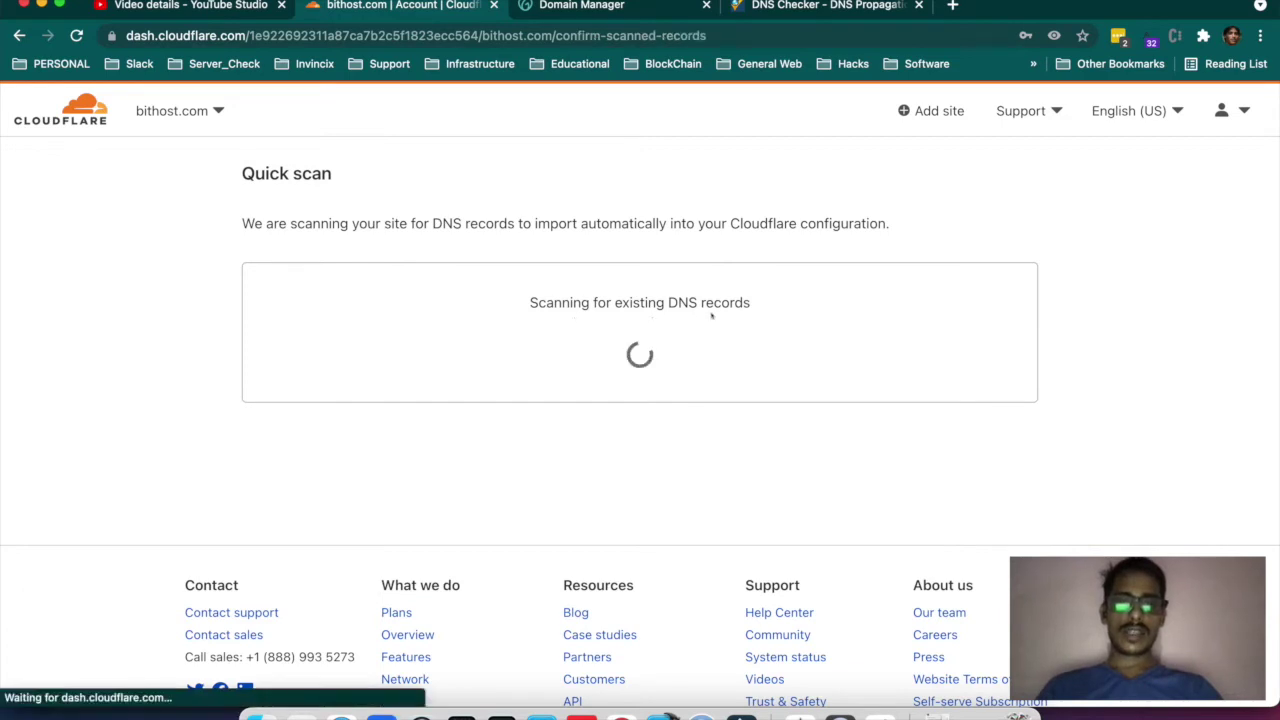
- Review the quick-scanned DNS records for bithost.com and continue to the nameserver instructions
scroll(660, 415, down, 5)
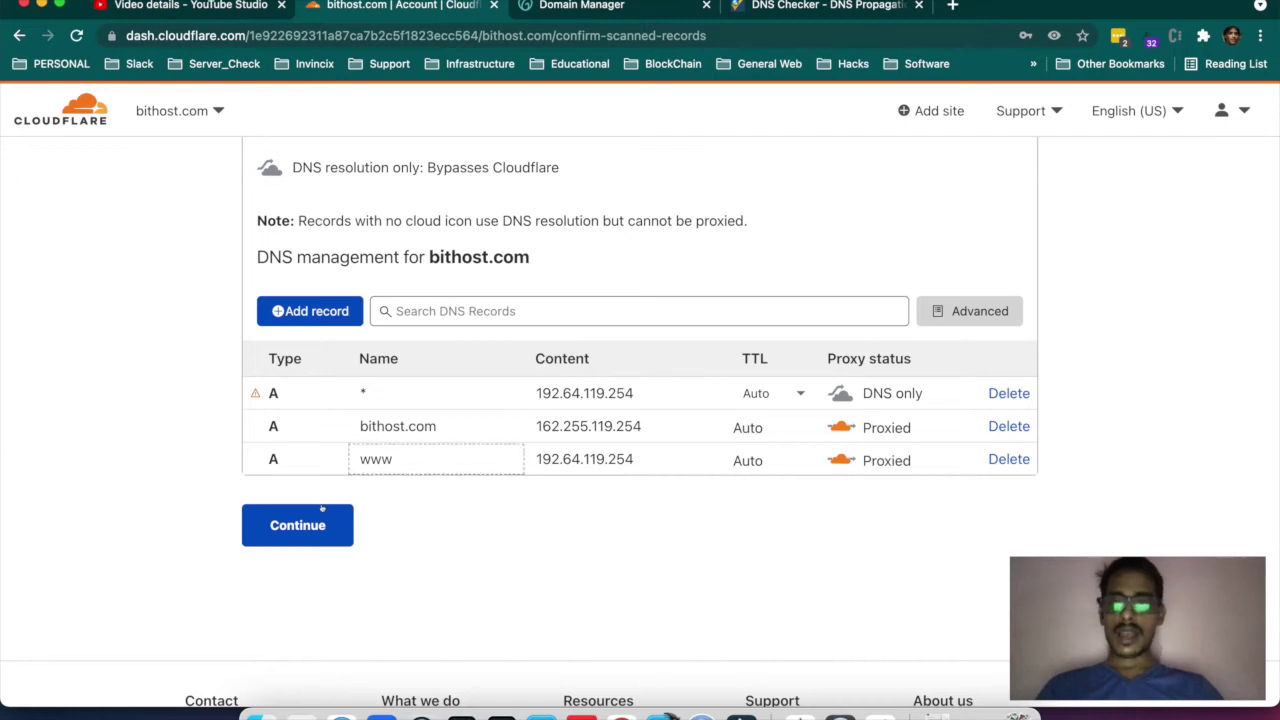
click(285, 530)
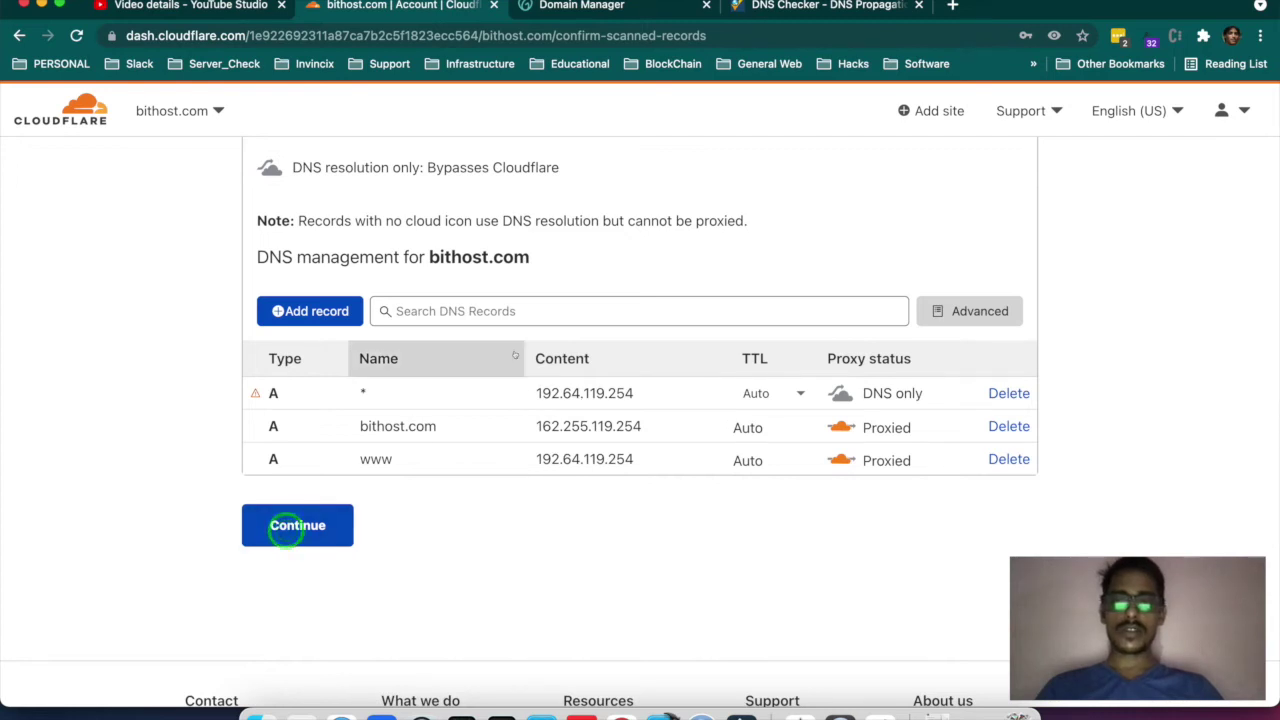
scroll(450, 320, down, 5)
scroll(390, 370, up, 8)
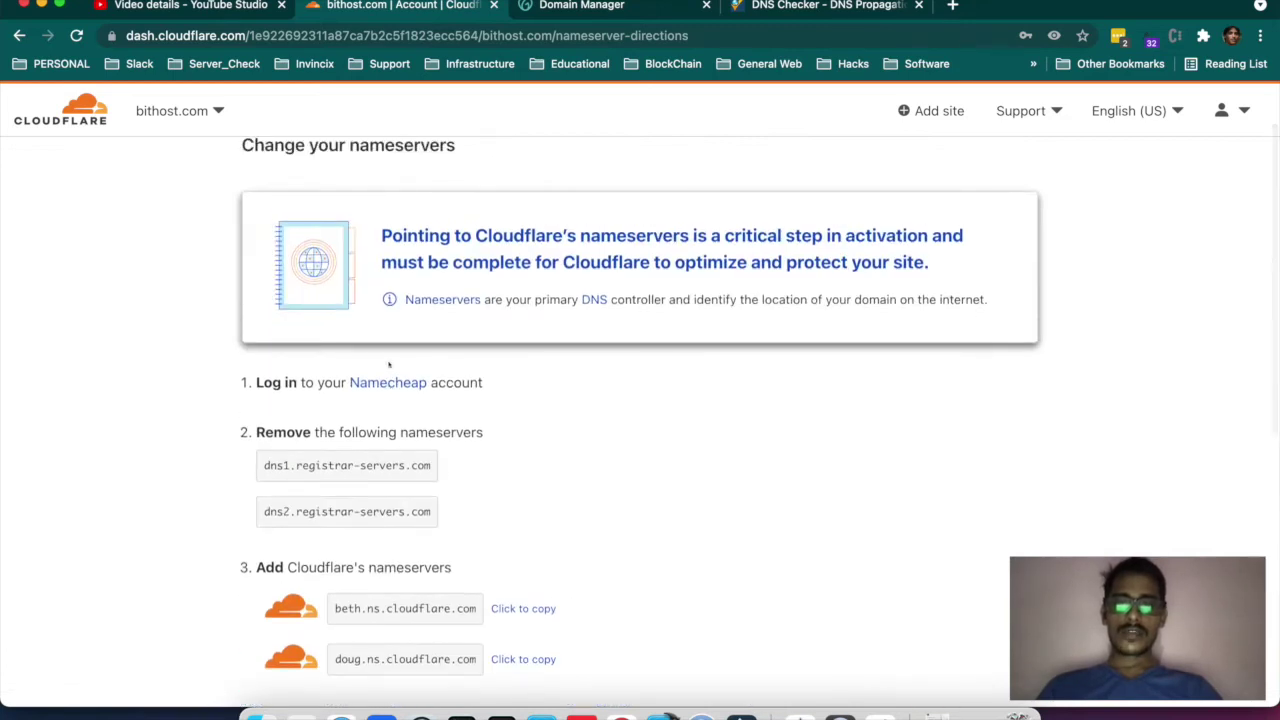
- Highlight dns1.registrar-servers.com and beth.ns.cloudflare.com, then go back to GoDaddy's Domain Manager
scroll(389, 365, down, 2)
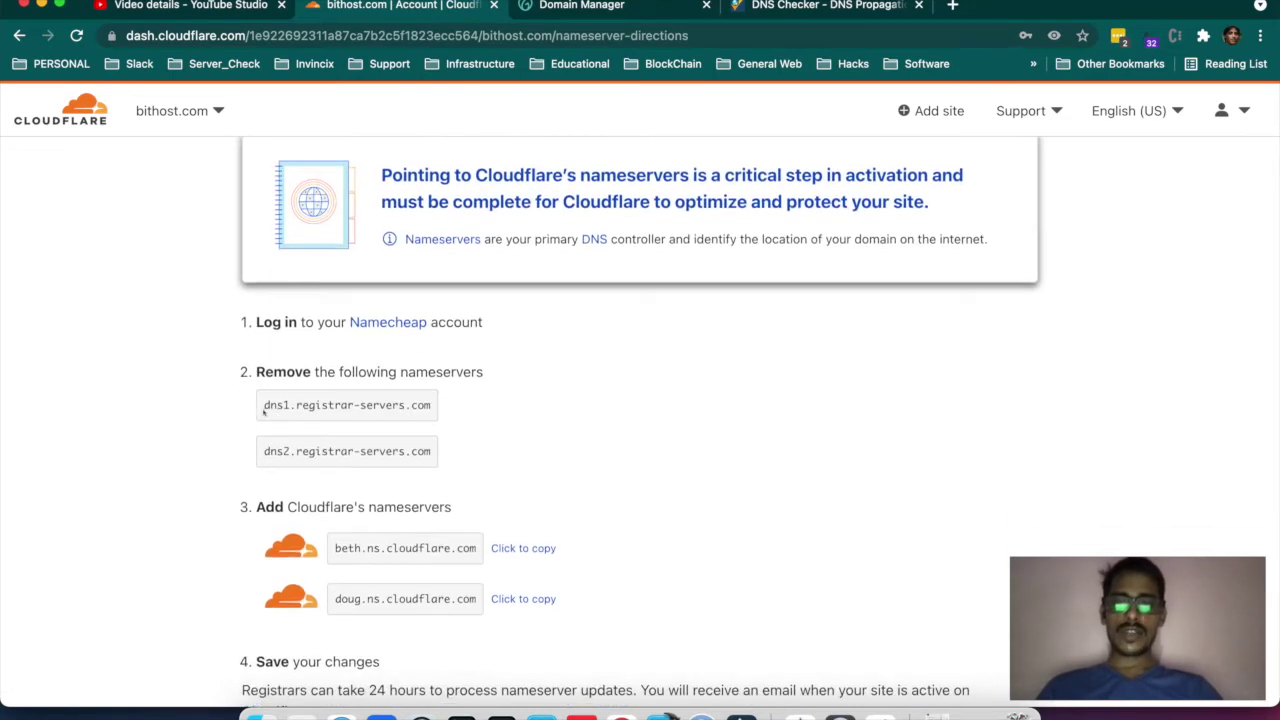
click(265, 405)
drag(335, 405, 430, 407)
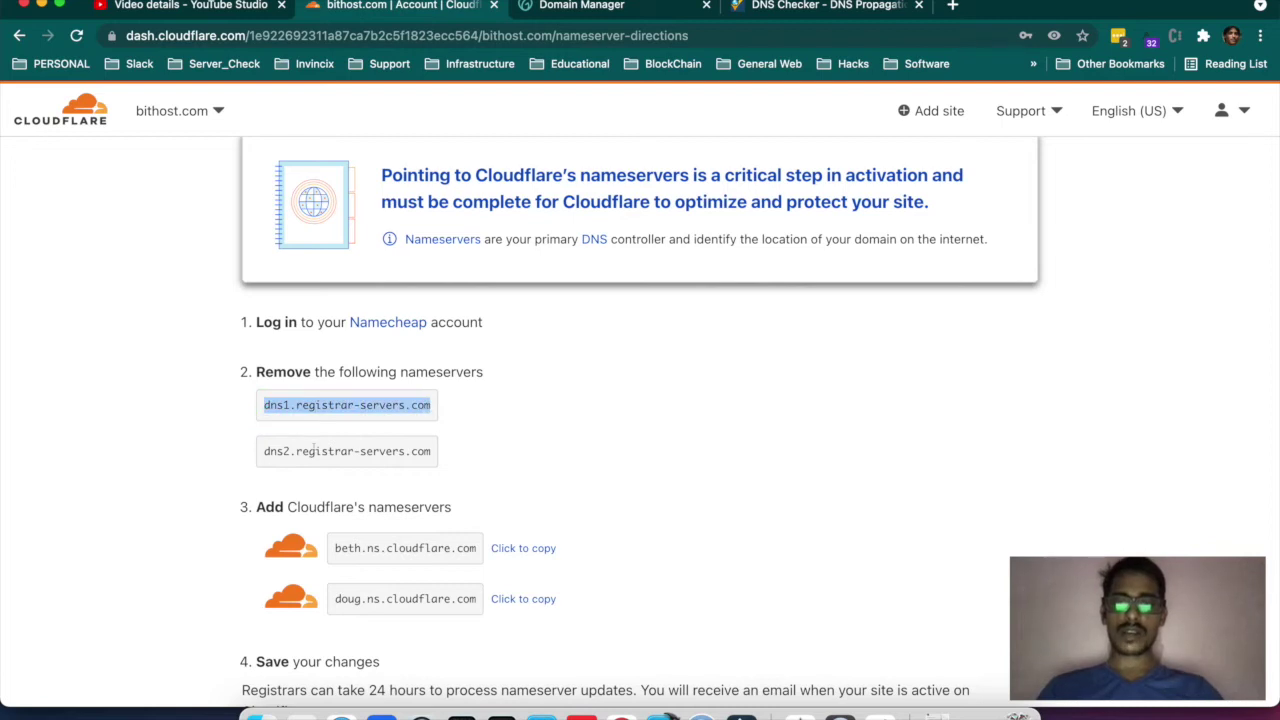
scroll(433, 453, down, 3)
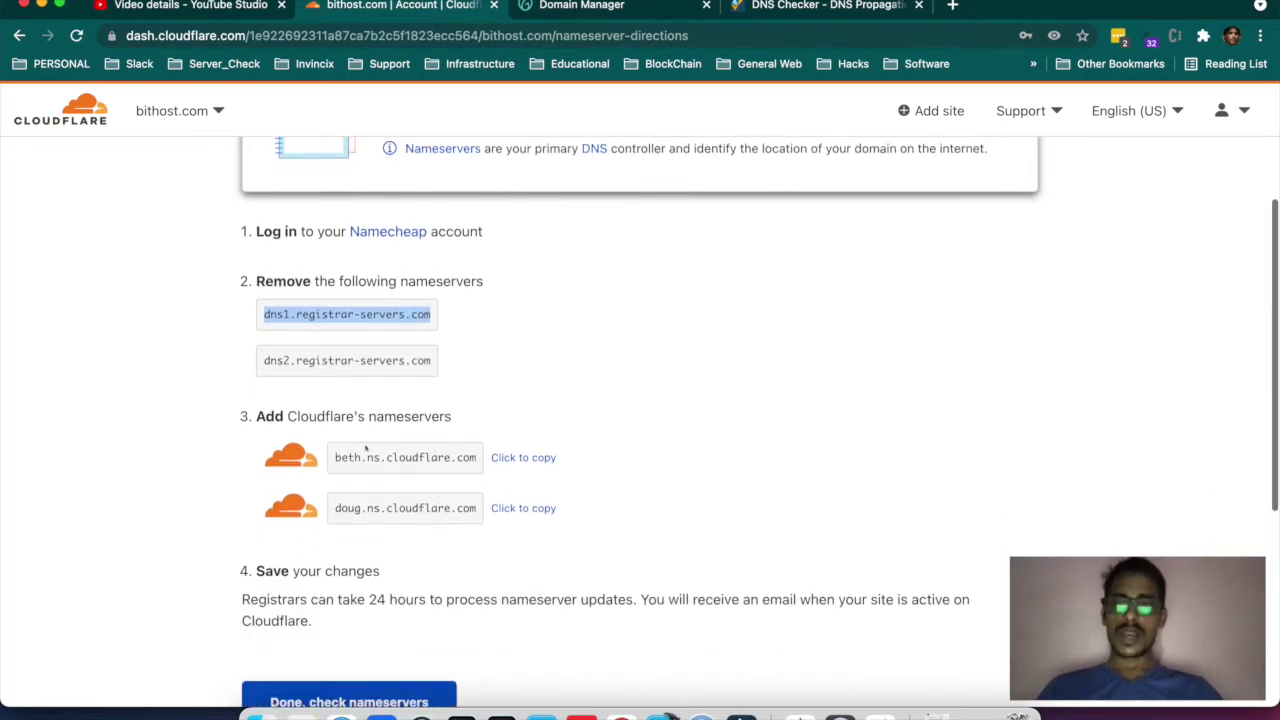
drag(334, 456, 437, 458)
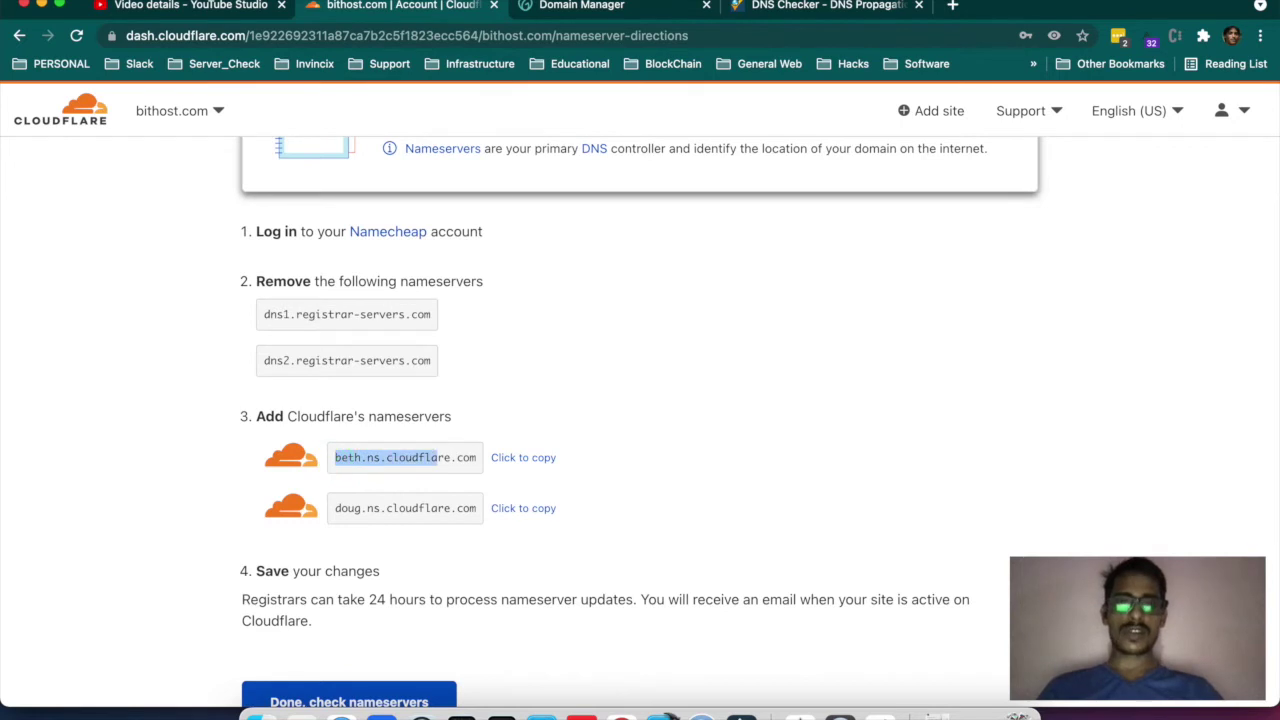
click(617, 14)
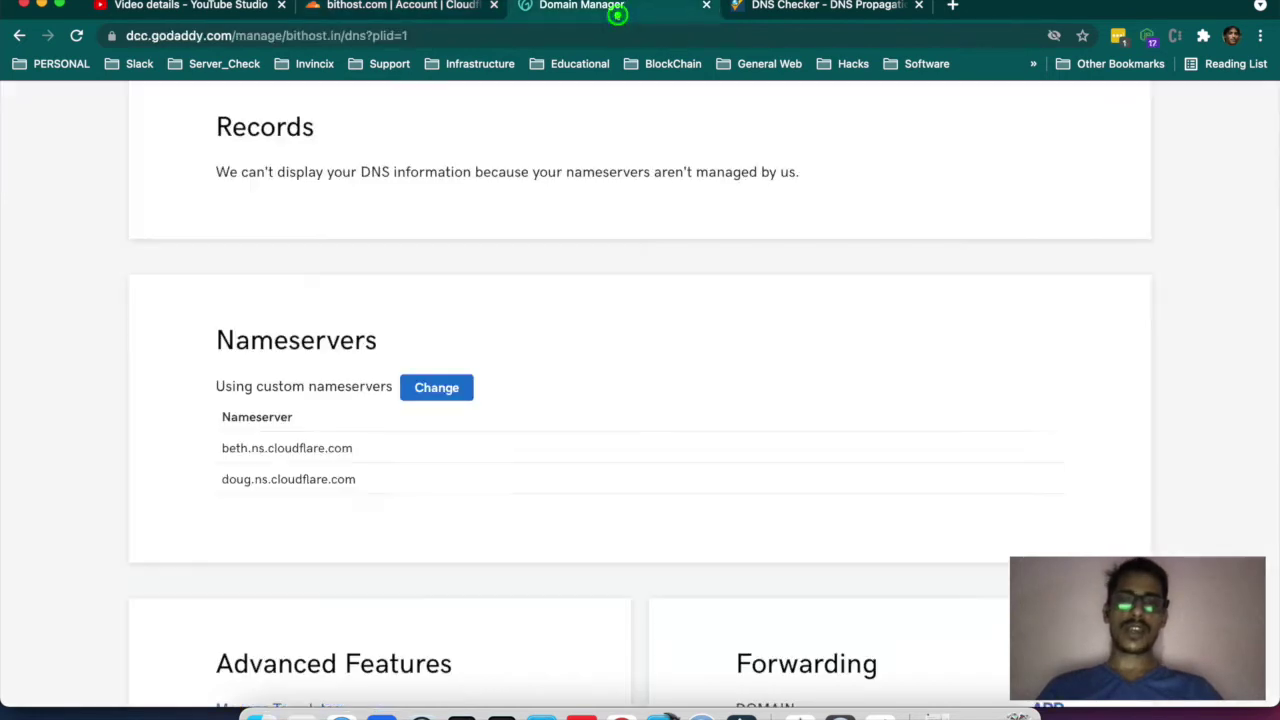
- Edit bithost.in's nameservers in GoDaddy, adding then removing a third nameserver slot
click(436, 387)
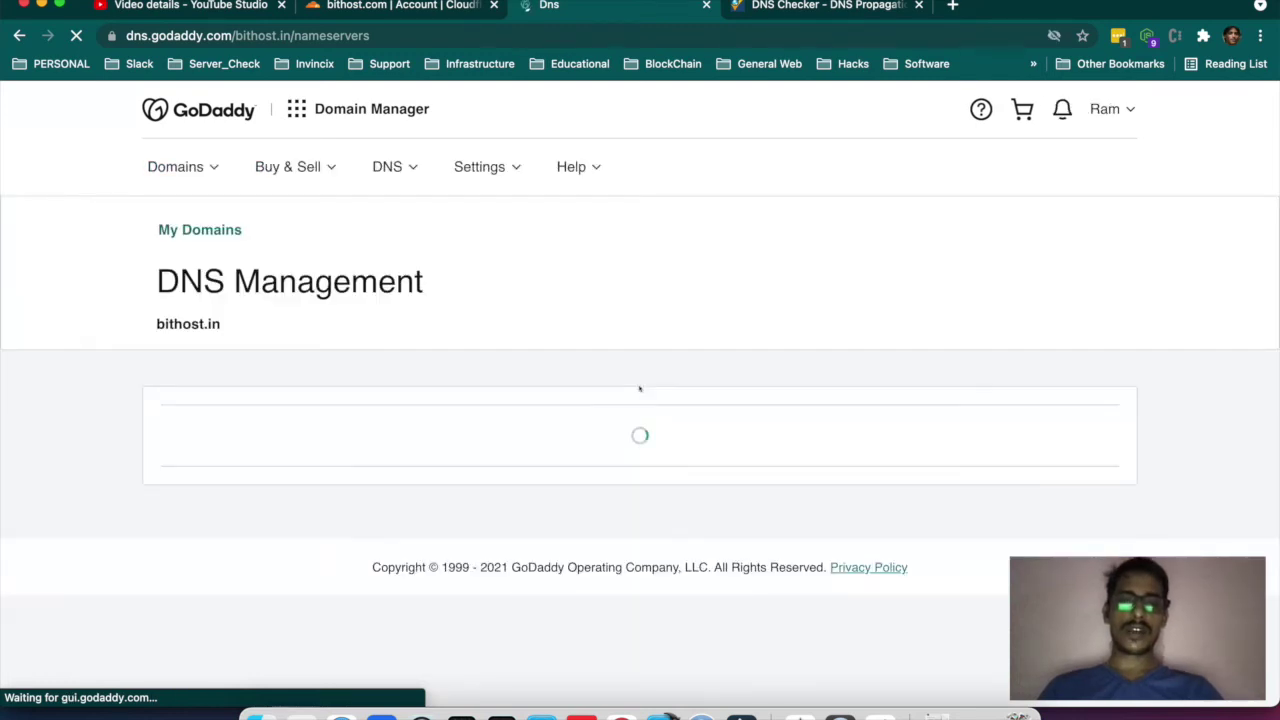
scroll(614, 434, down, 3)
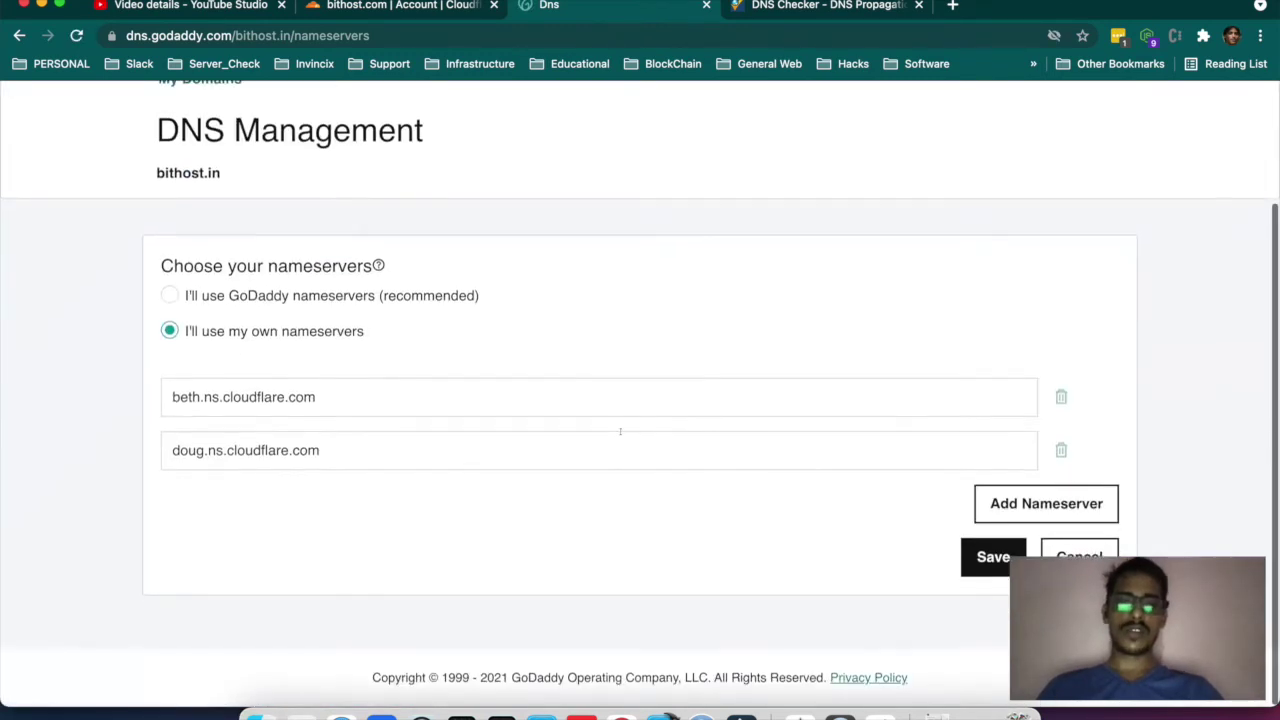
click(1011, 504)
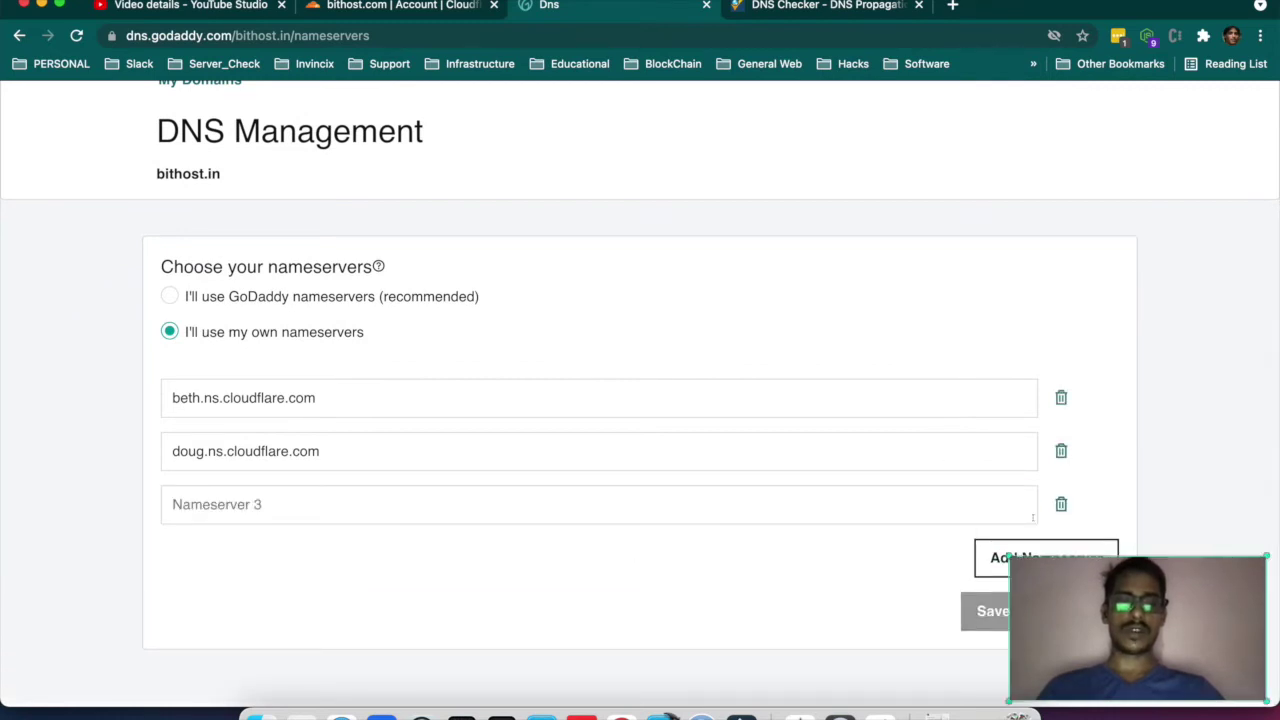
click(1061, 505)
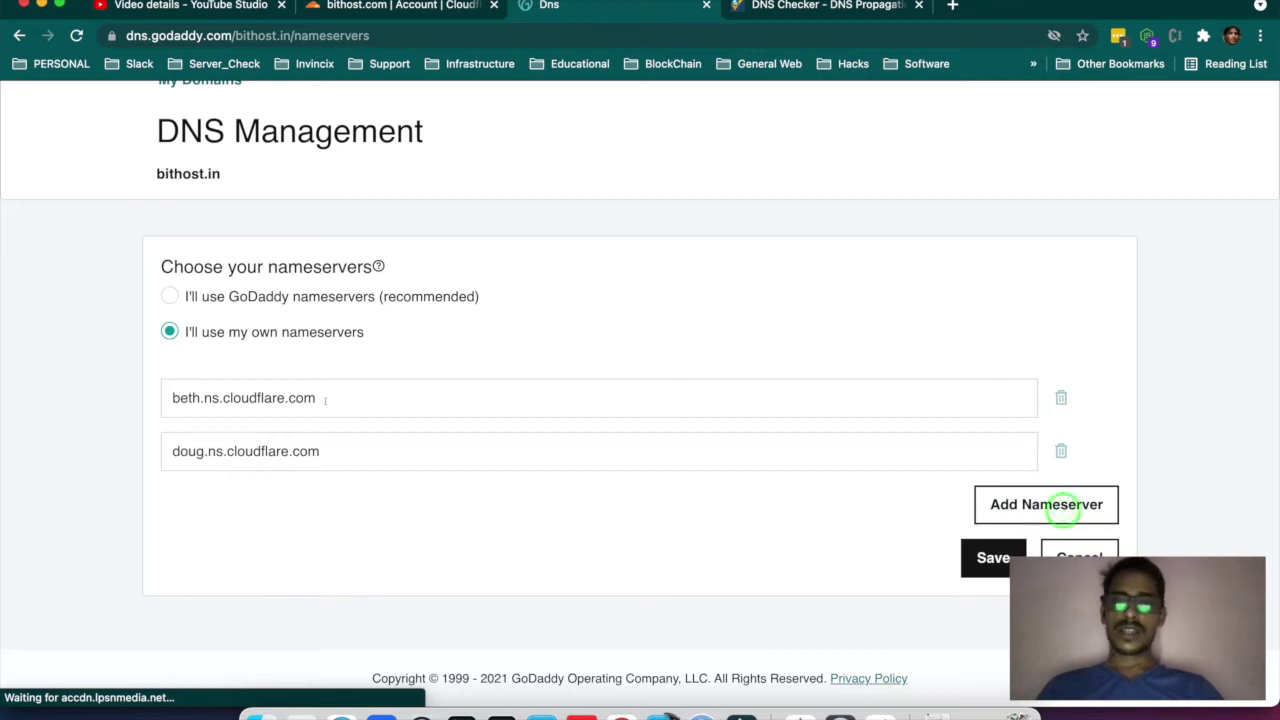
scroll(500, 210, up, 3)
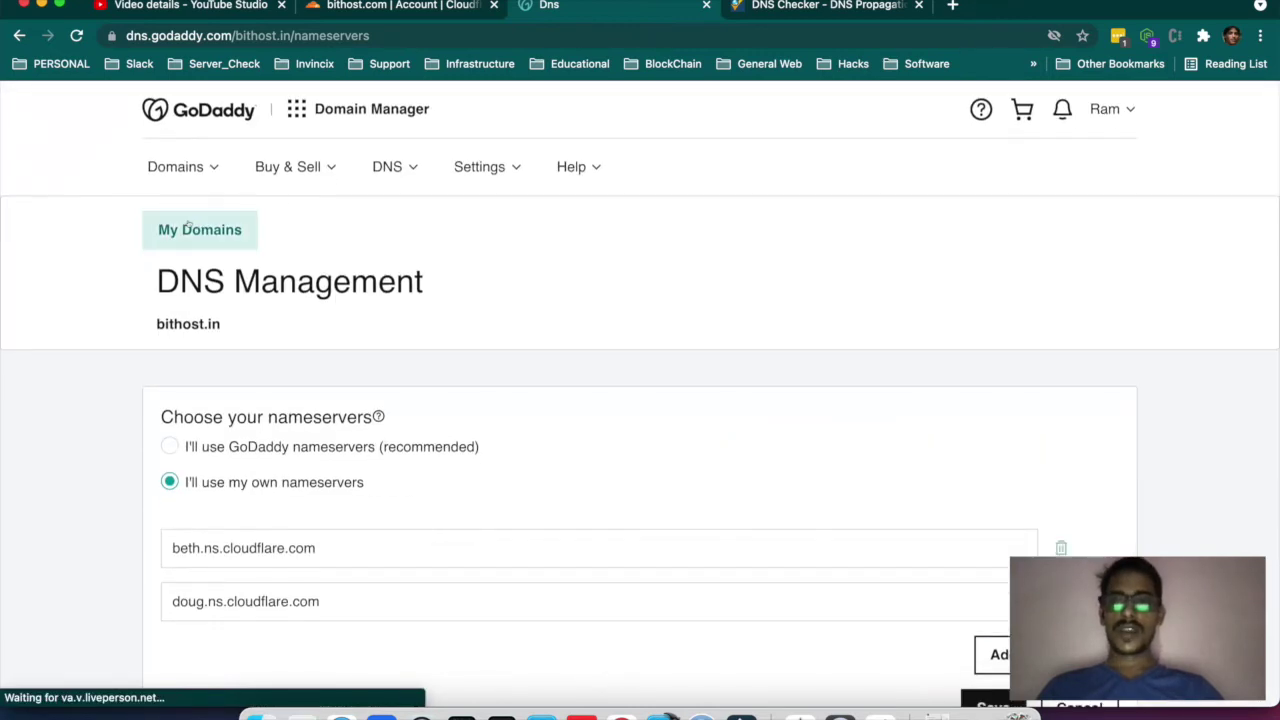
- Confirm 'Done, check nameservers' in Cloudflare and begin the Quick Start Guide
click(425, 6)
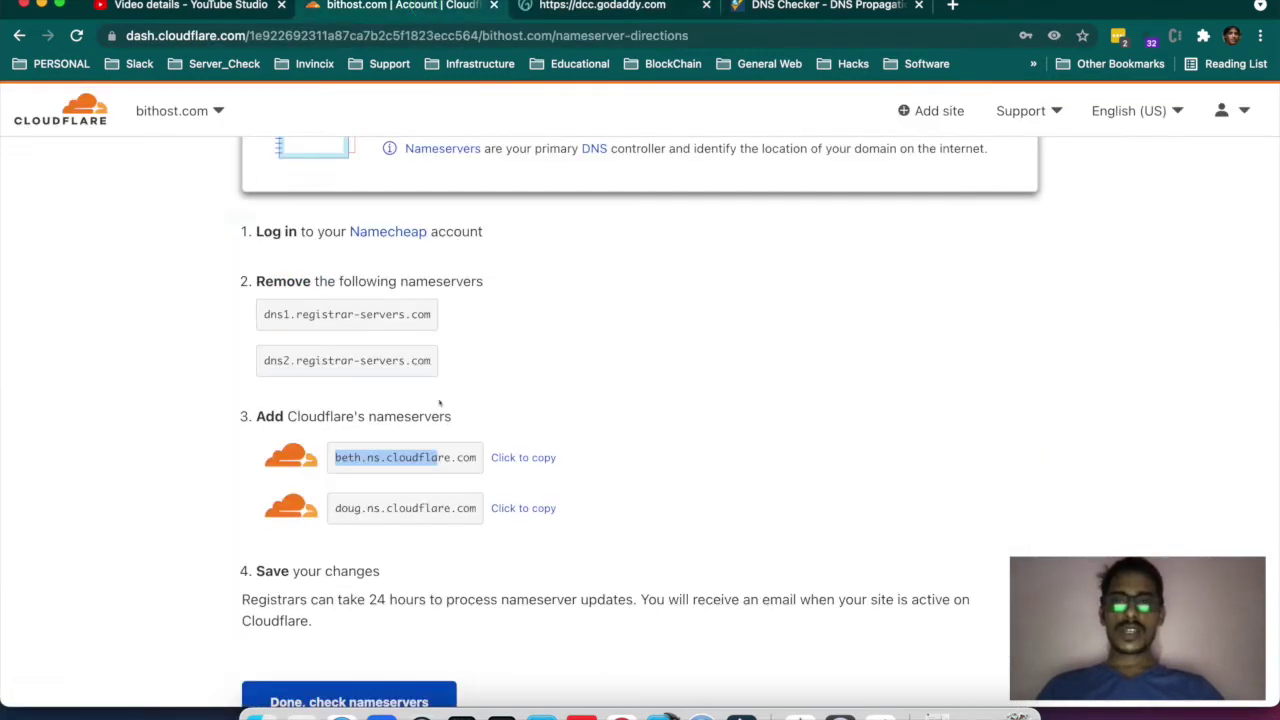
click(323, 610)
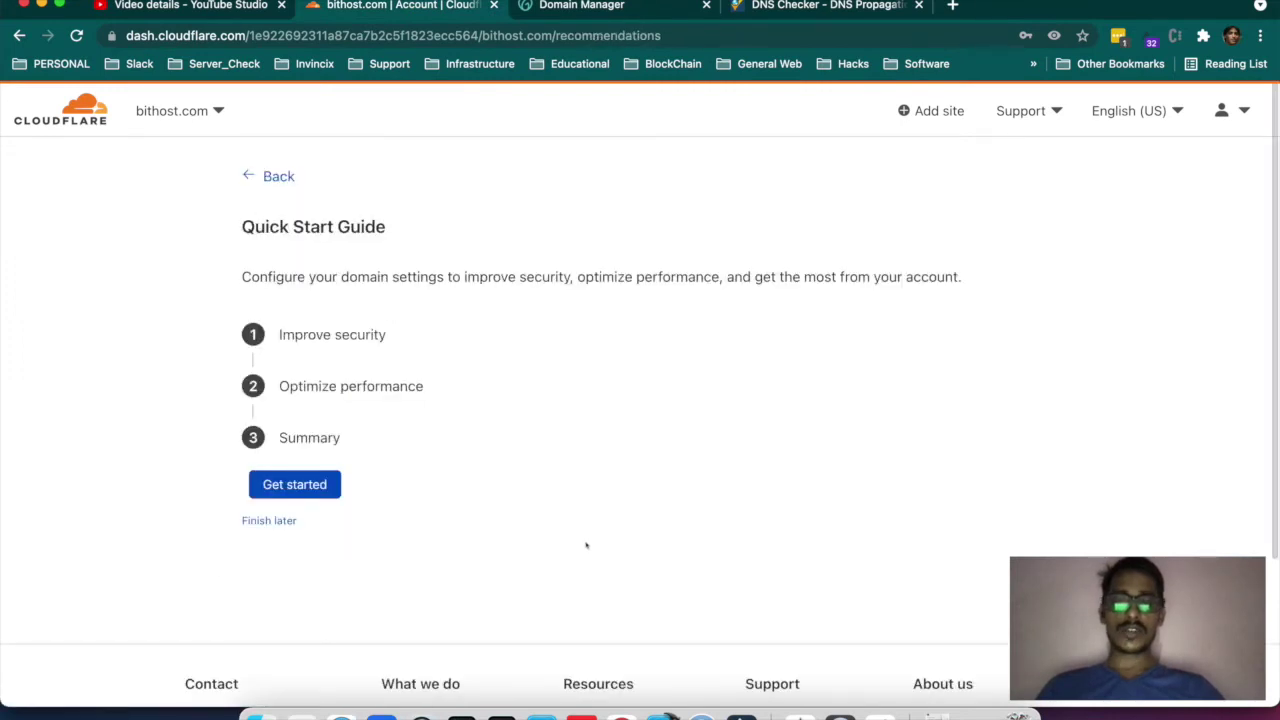
click(307, 484)
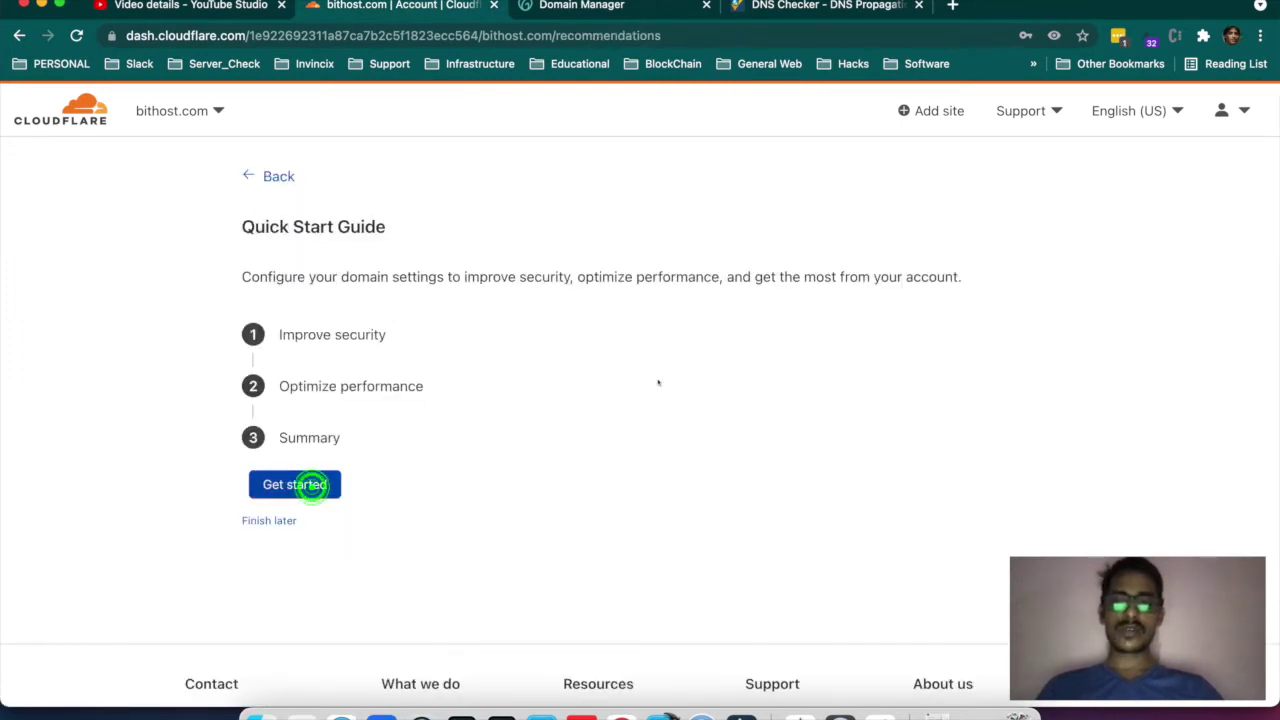
- Save Automatic HTTPS Rewrites as enabled for bithost.com
scroll(676, 470, down, 3)
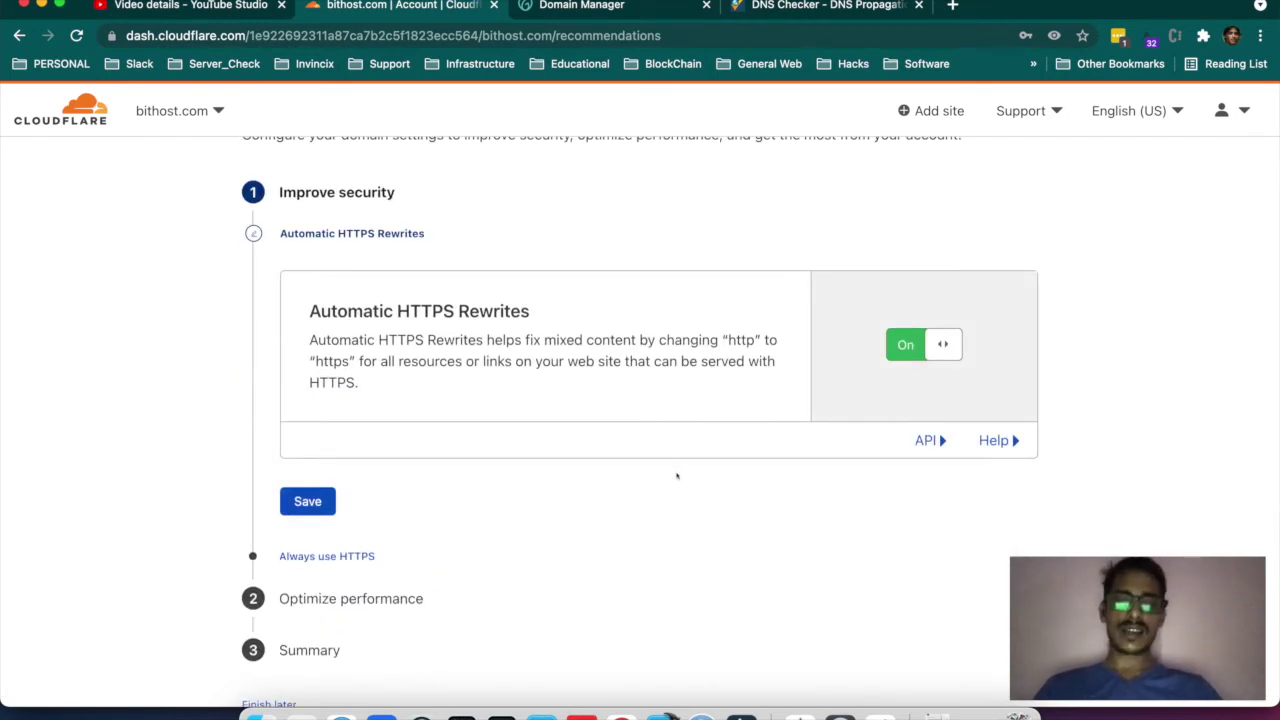
scroll(676, 477, down, 2)
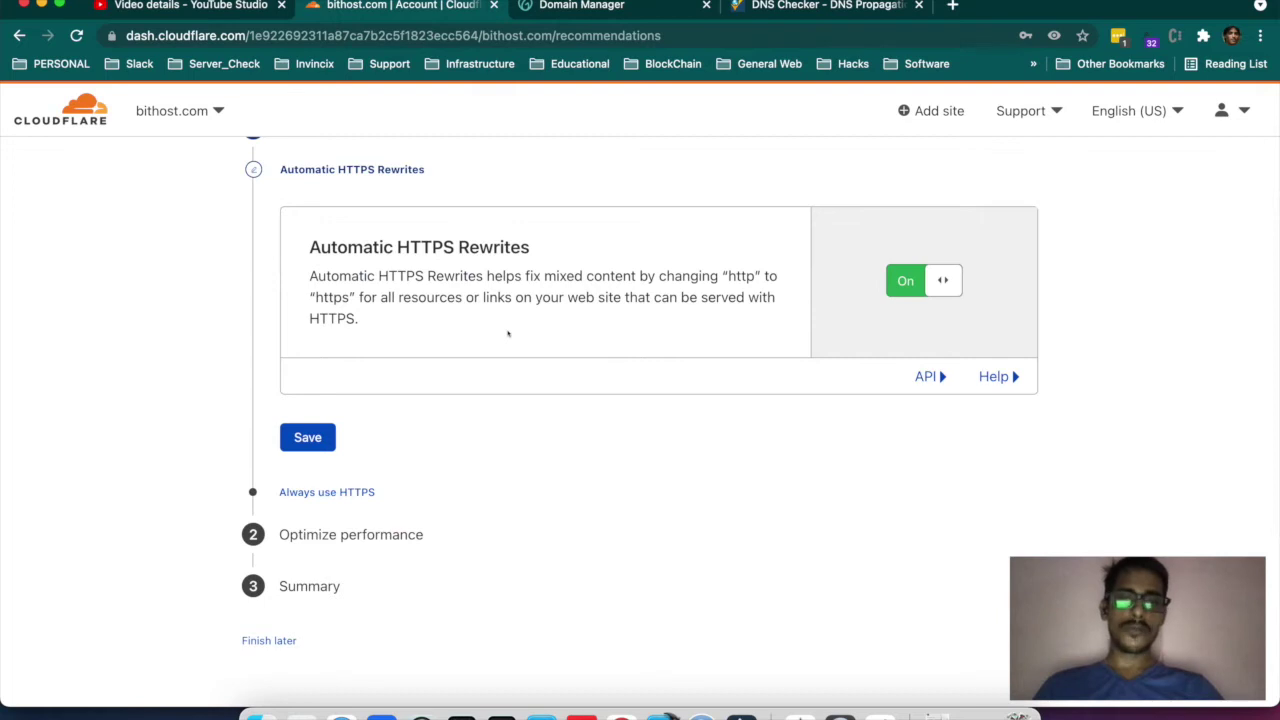
scroll(508, 333, up, 1)
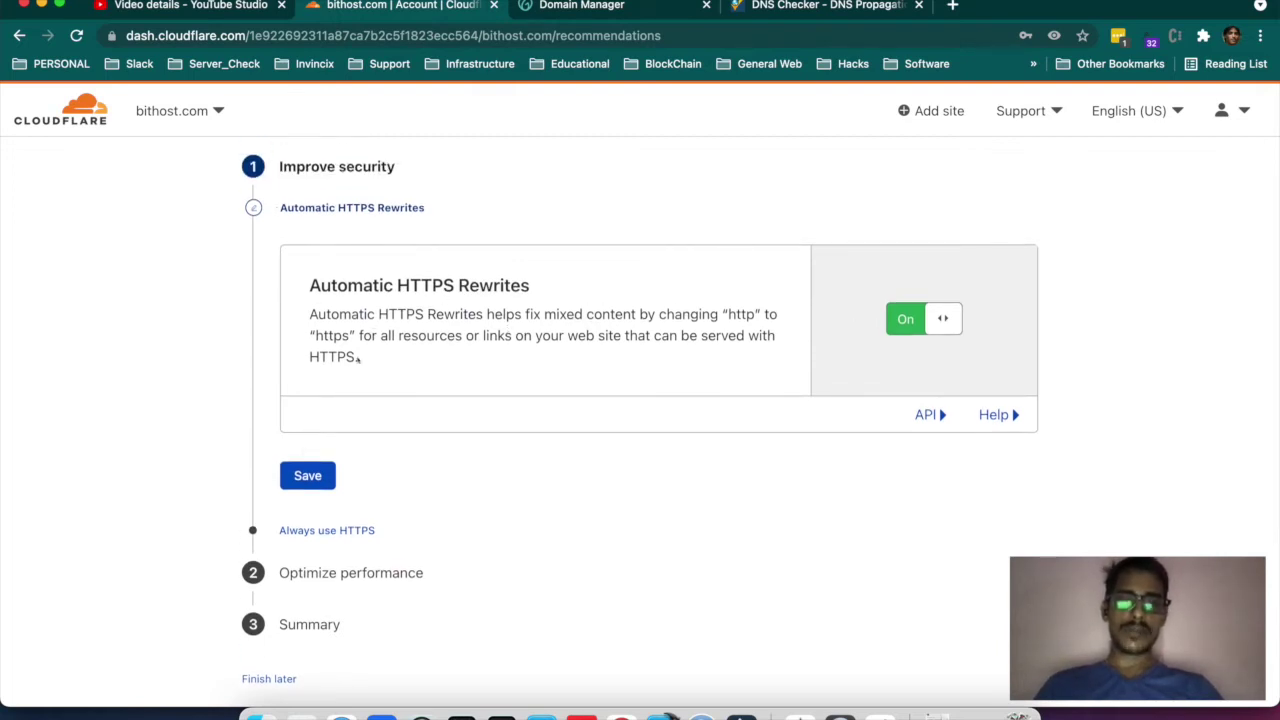
click(300, 476)
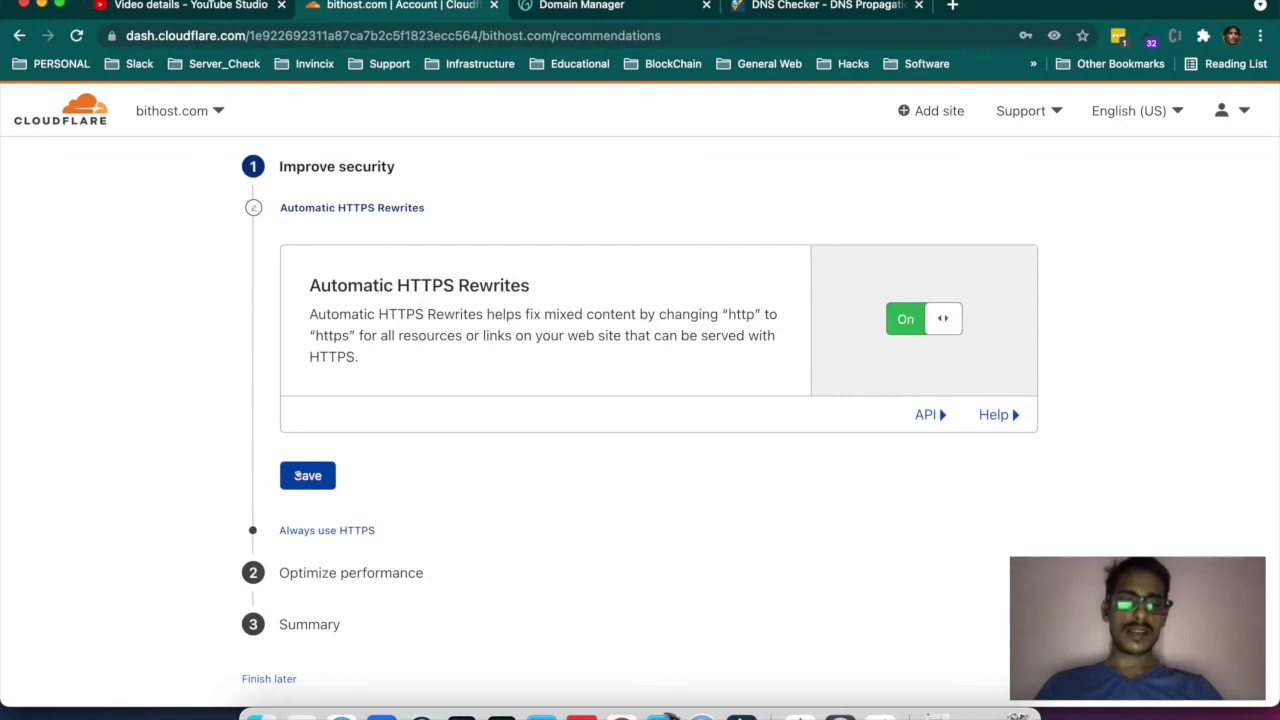
- Turn Always Use HTTPS on and save it
click(300, 476)
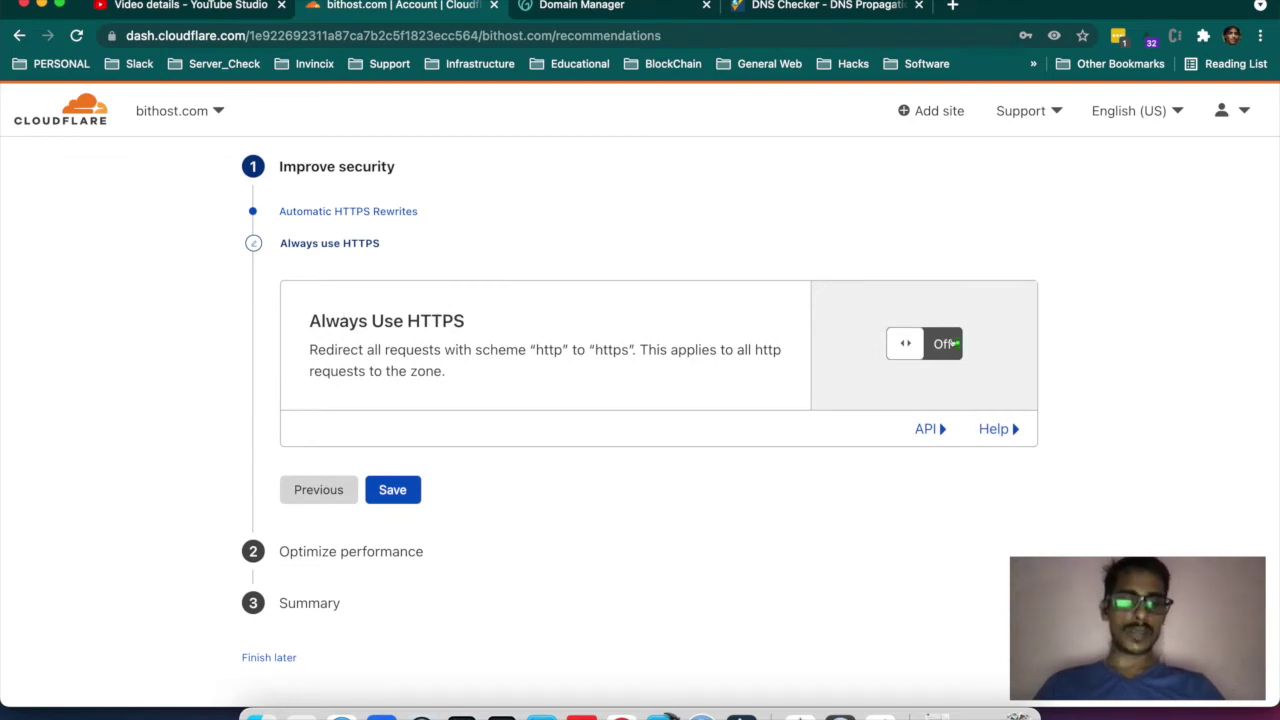
click(950, 343)
click(383, 512)
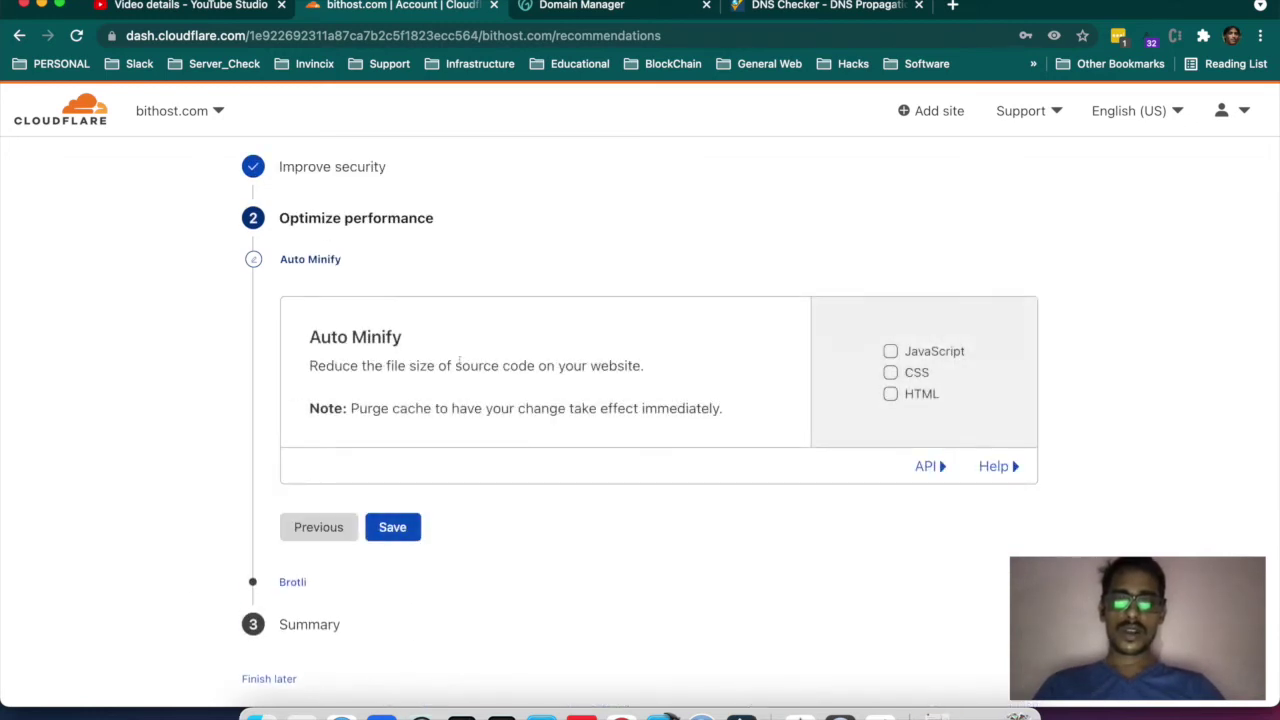
- Enable Auto Minify for JavaScript, CSS and HTML and save
click(890, 351)
click(890, 372)
click(890, 394)
click(392, 560)
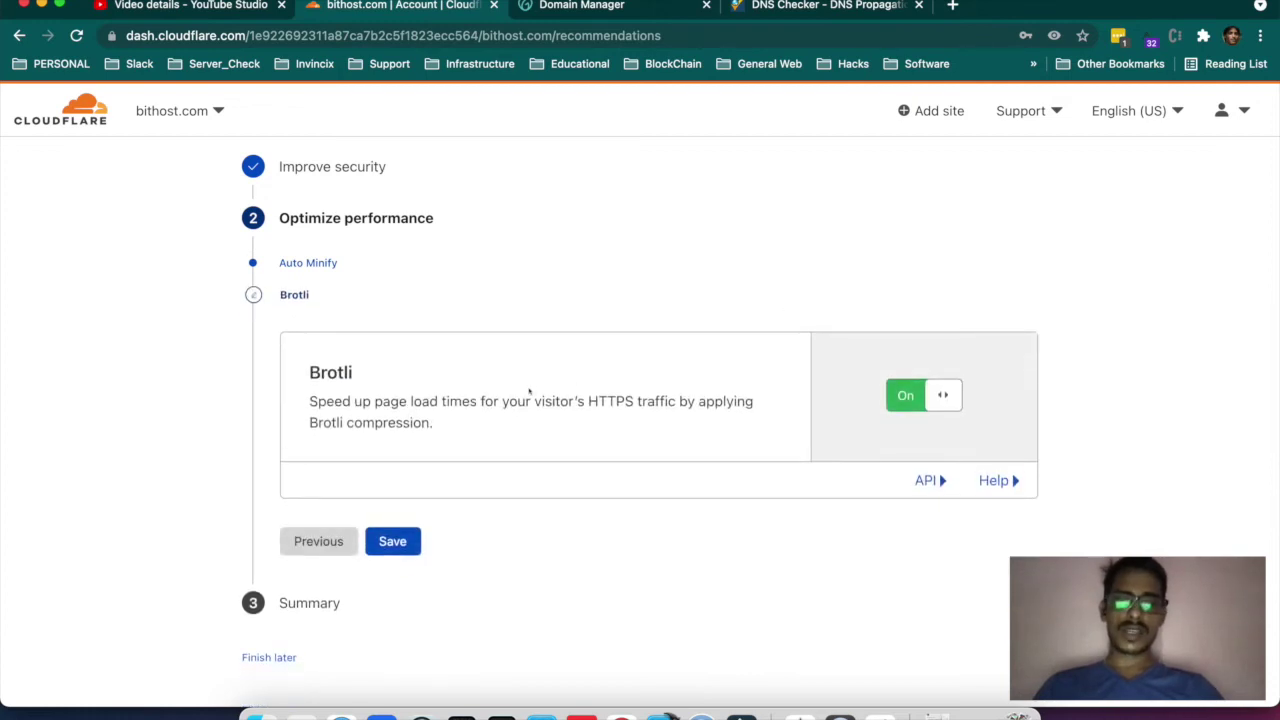
- Keep Brotli on, save it, and finish the Quick Start Guide
double_click(330, 372)
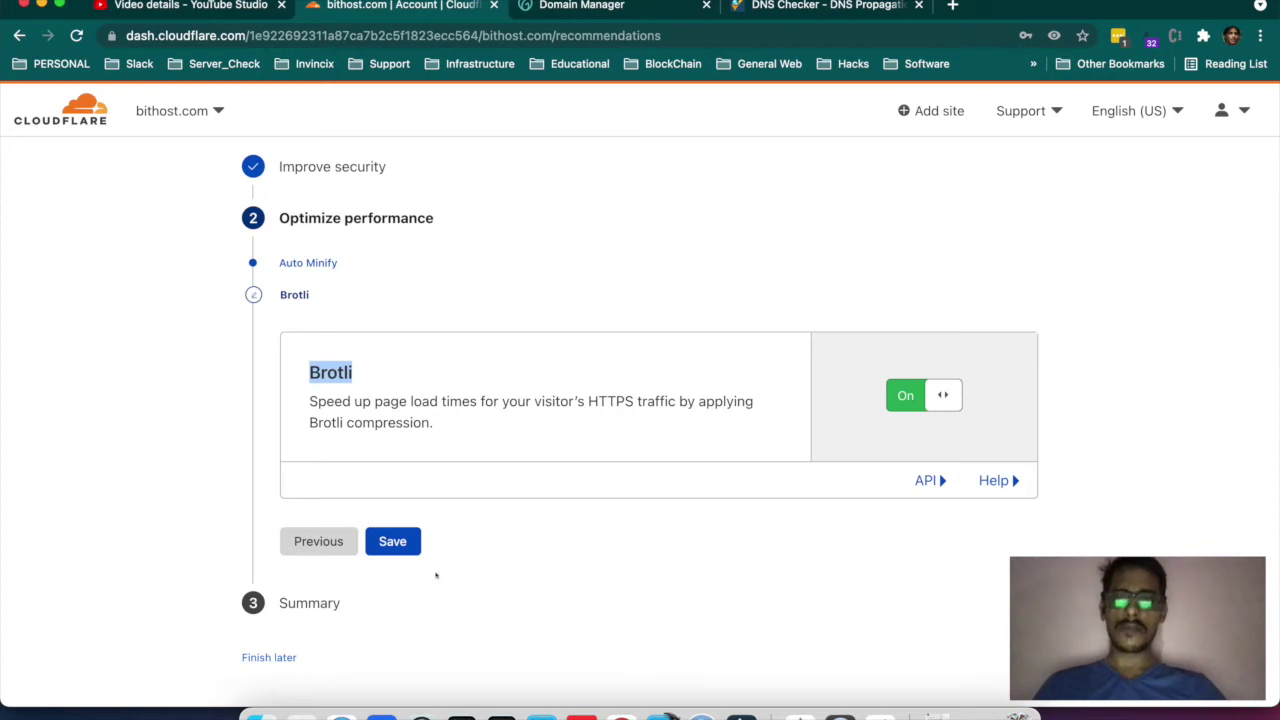
click(392, 541)
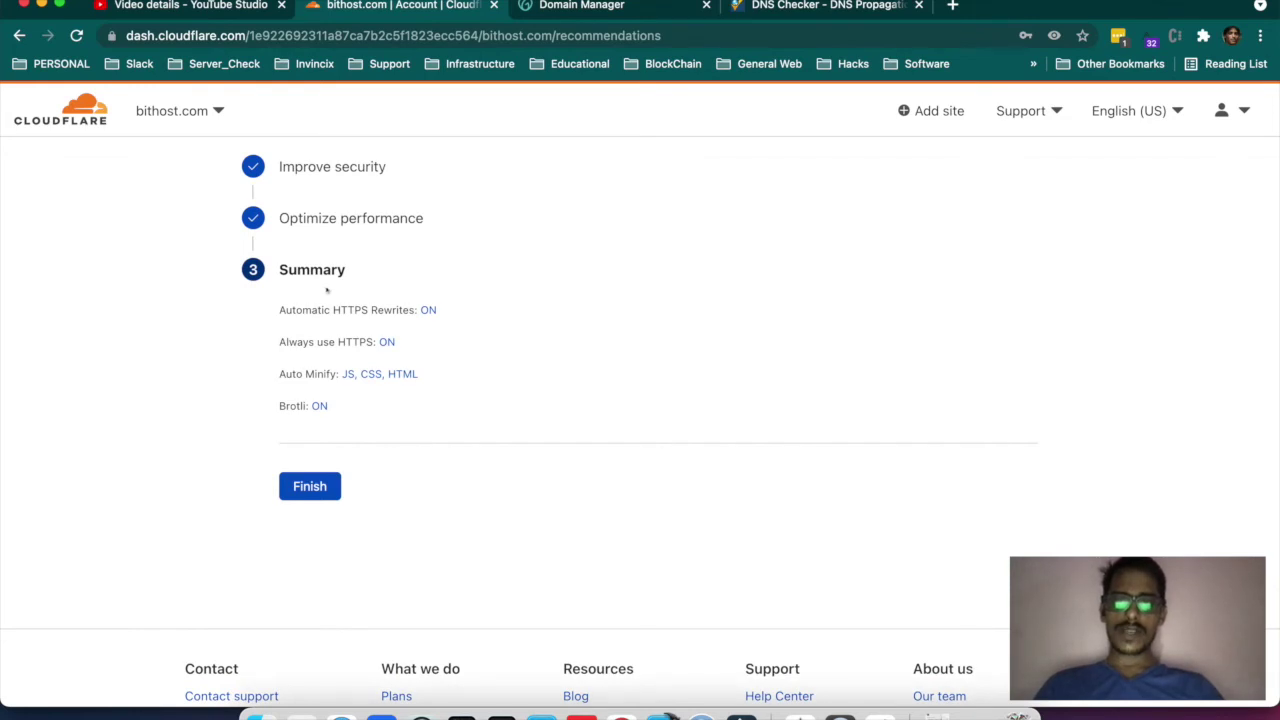
click(300, 486)
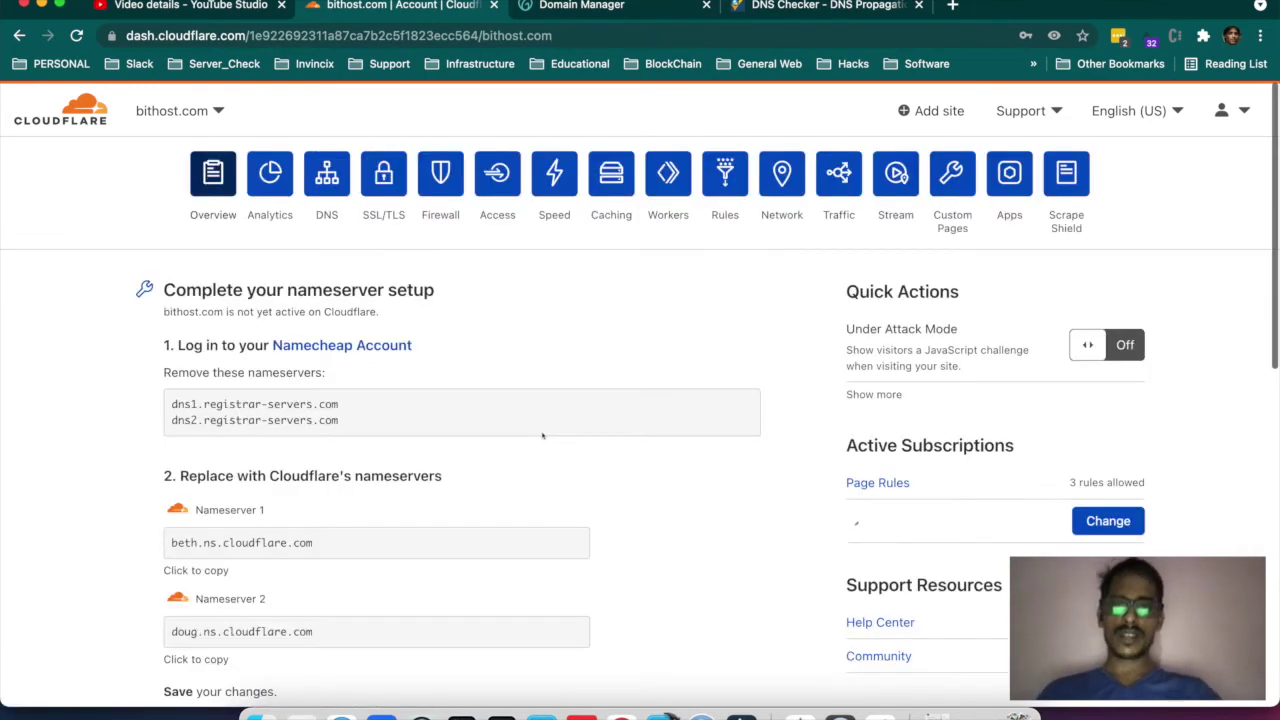
- Highlight the old registrar nameservers, such as dns2.registrar-servers.com, on the bithost.com Overview
scroll(543, 435, down, 2)
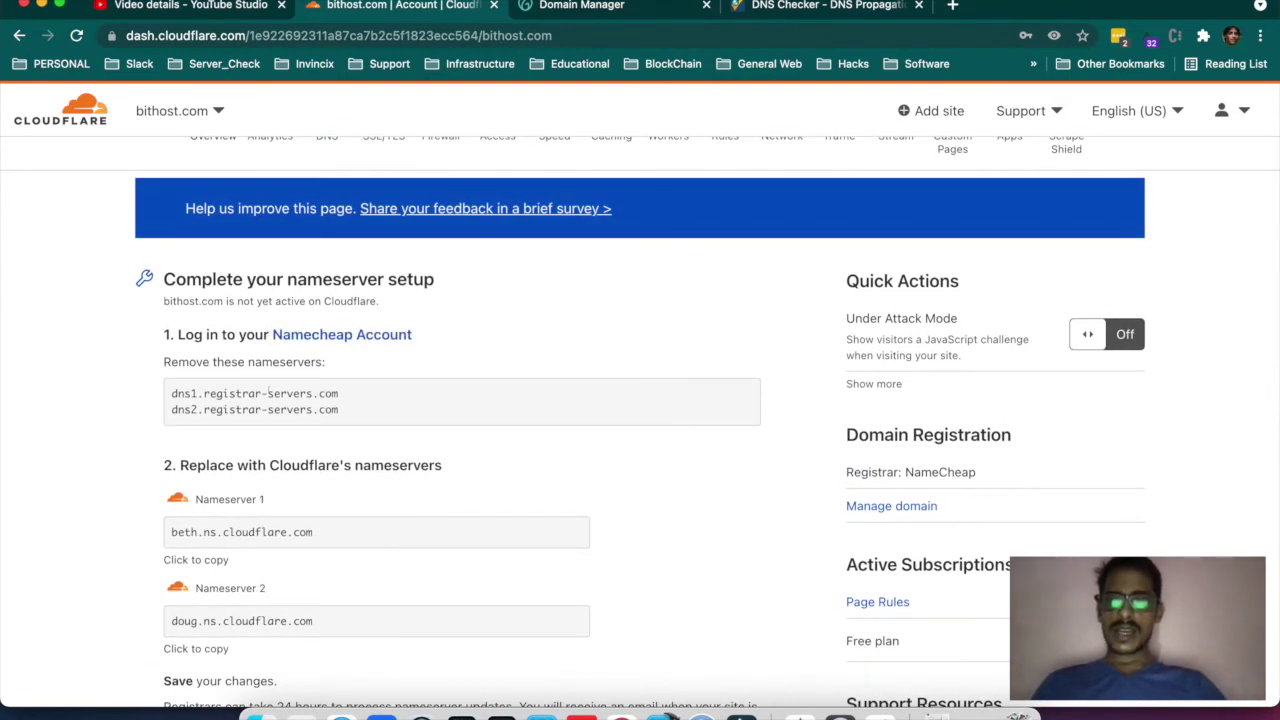
double_click(222, 393)
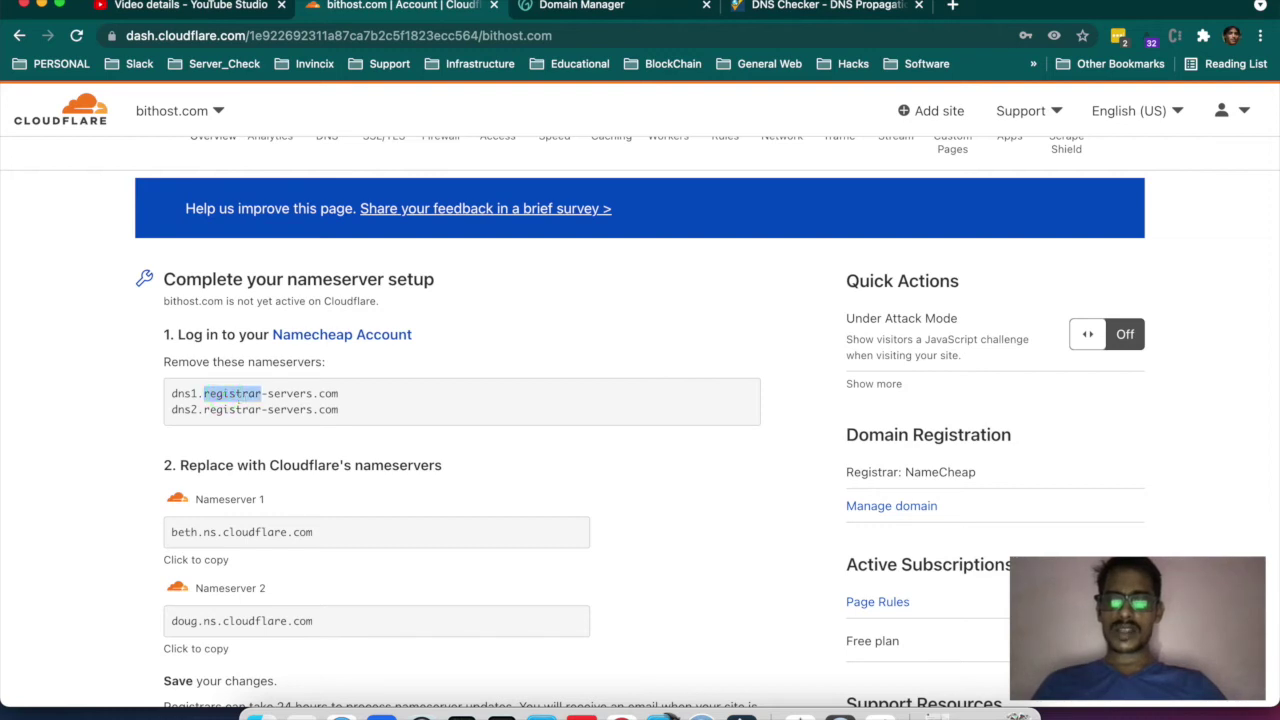
click(238, 398)
triple_click(240, 408)
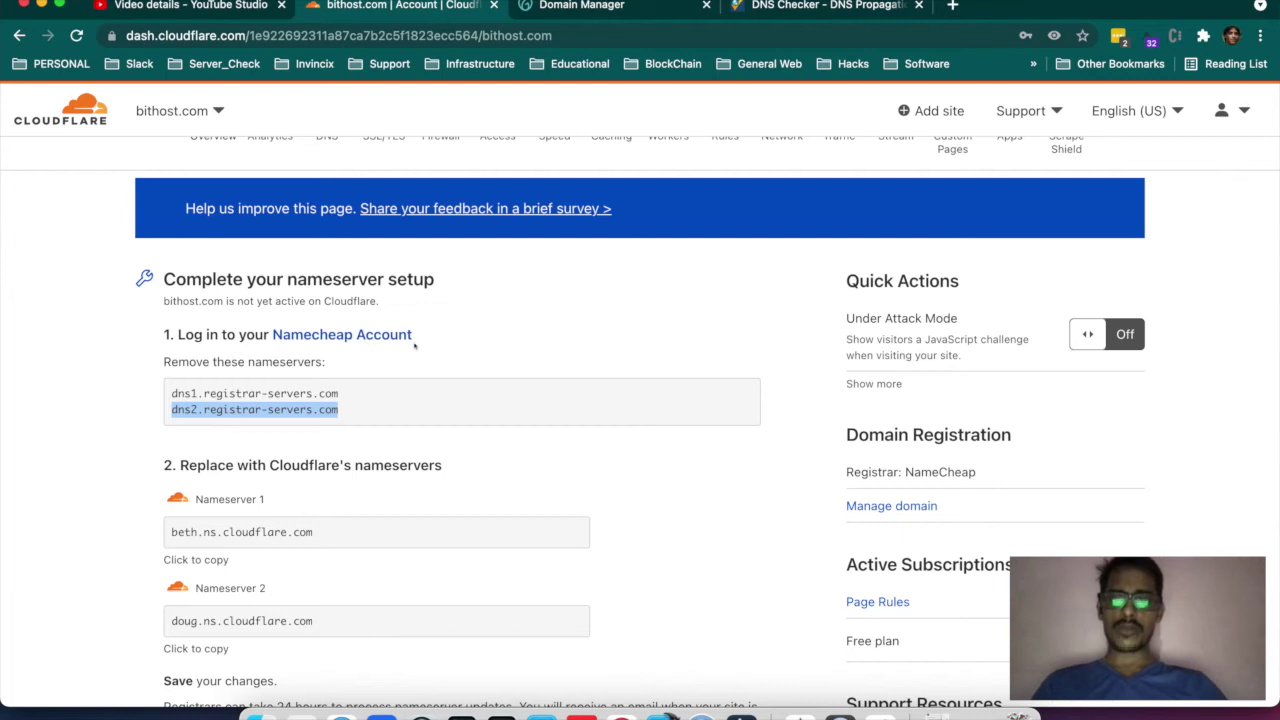
- Highlight the Cloudflare nameservers beth and doug.ns.cloudflare.com, then request a nameserver recheck
scroll(415, 459, down, 2)
double_click(245, 447)
triple_click(245, 535)
scroll(477, 357, down, 2)
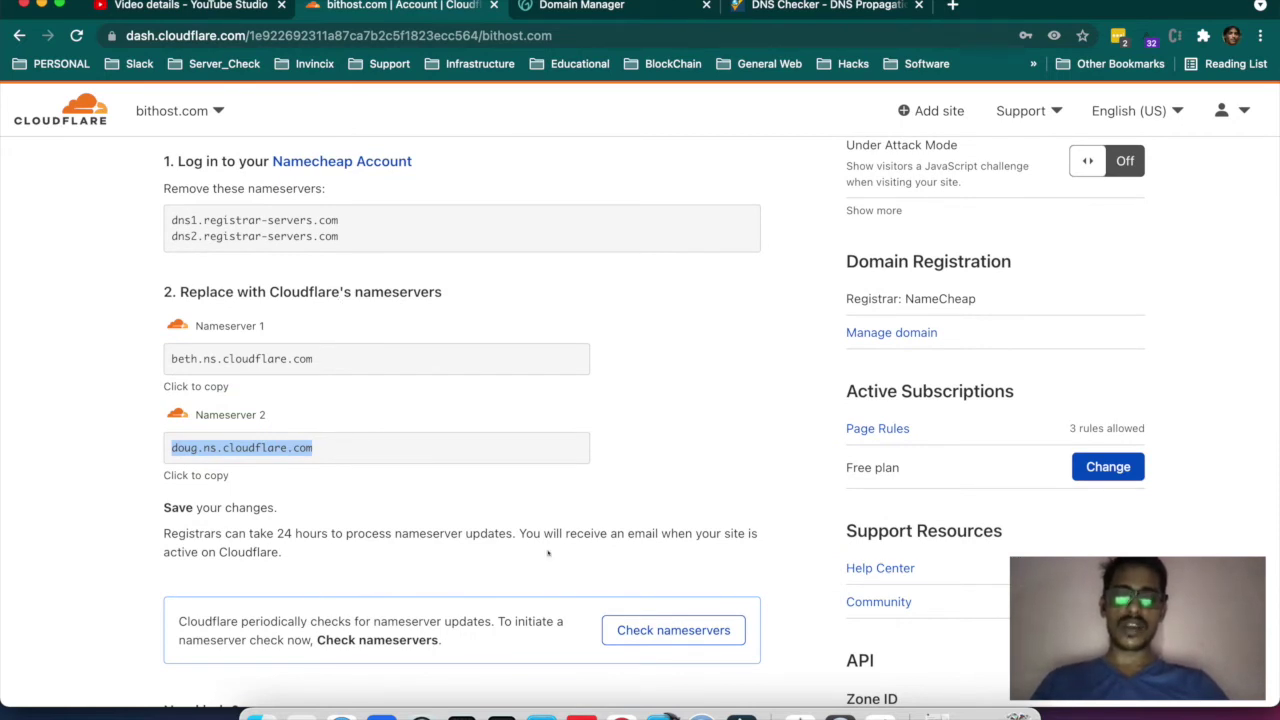
click(672, 632)
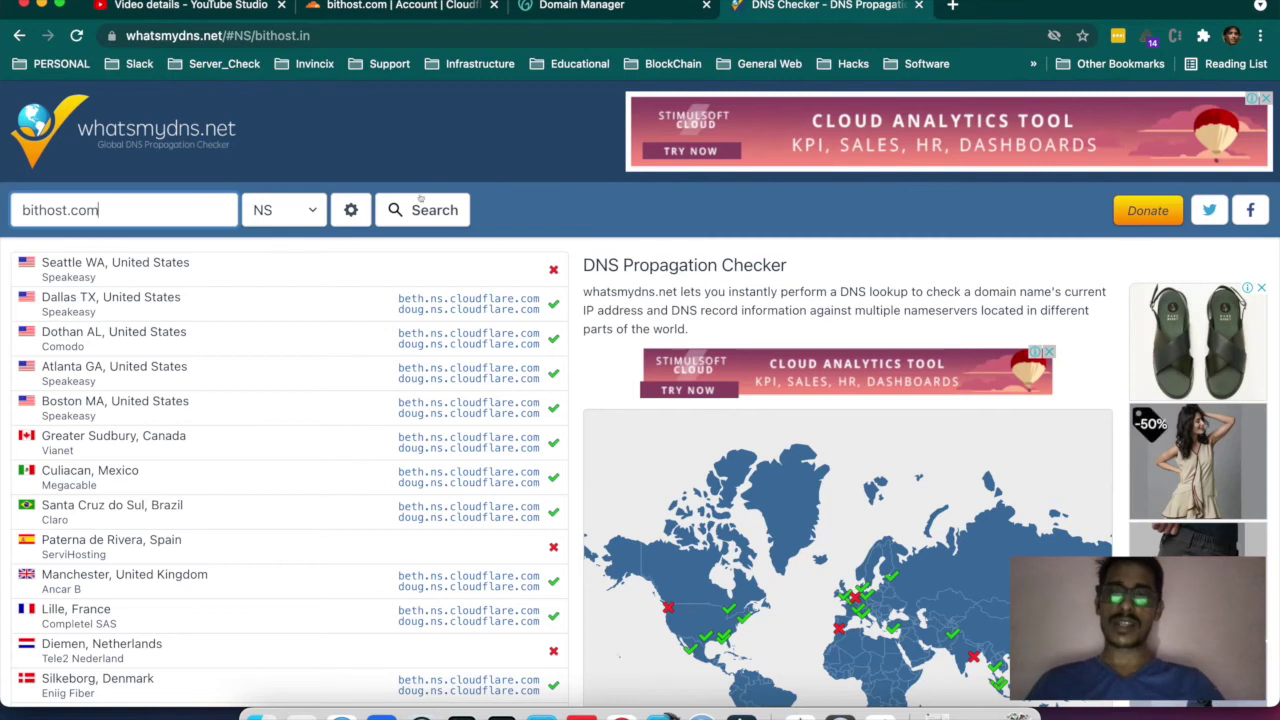
- Rerun the NS propagation lookup for bithost.com, review the results, and return to Cloudflare
click(280, 210)
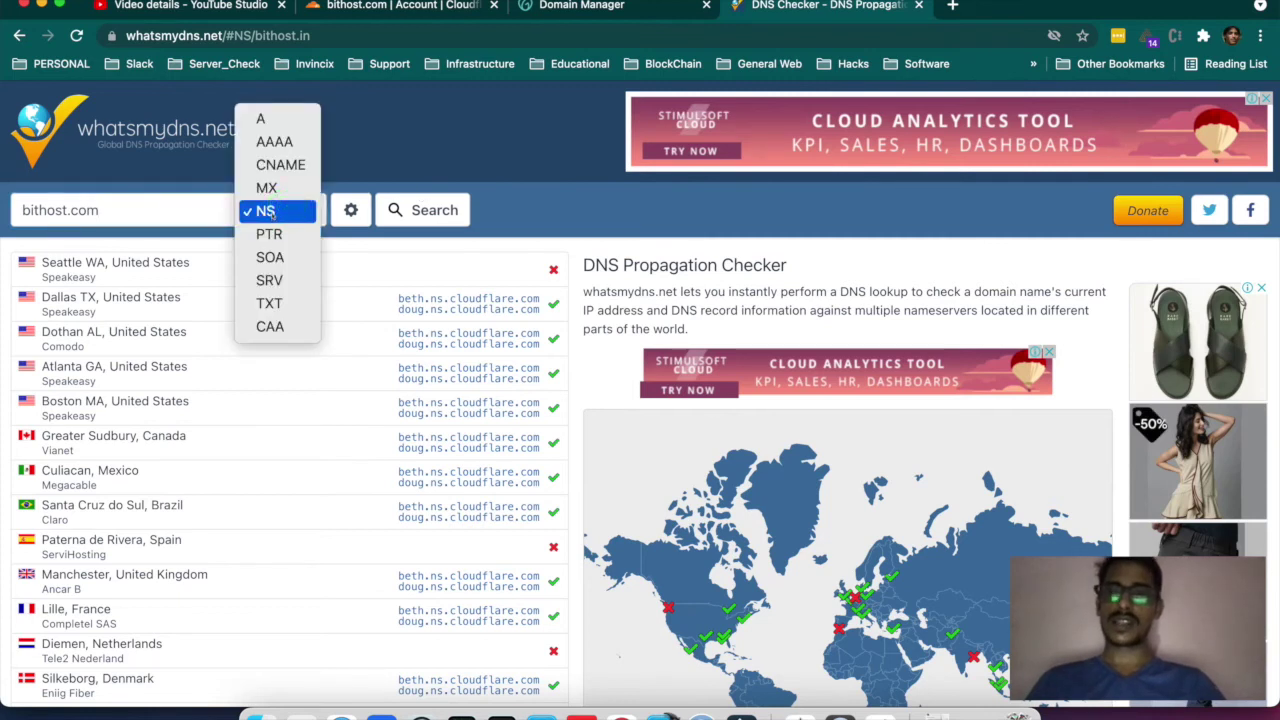
click(268, 211)
click(435, 210)
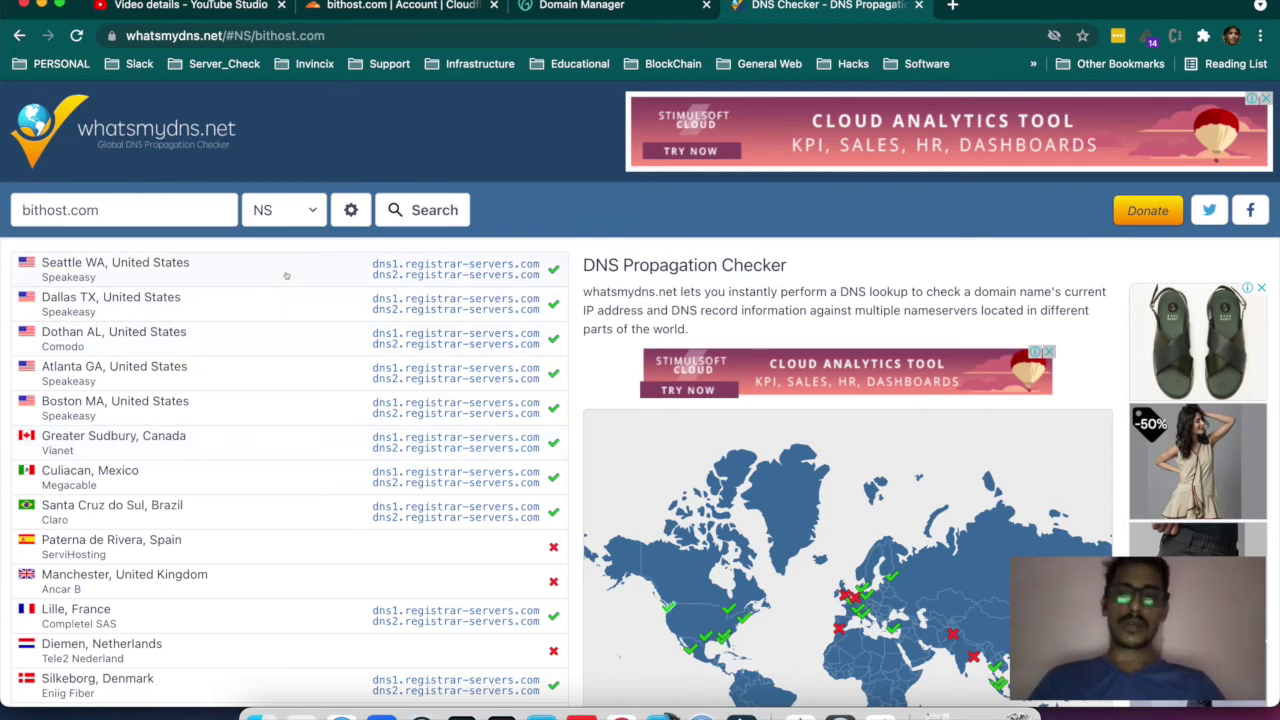
scroll(221, 443, down, 1)
scroll(221, 443, down, 10)
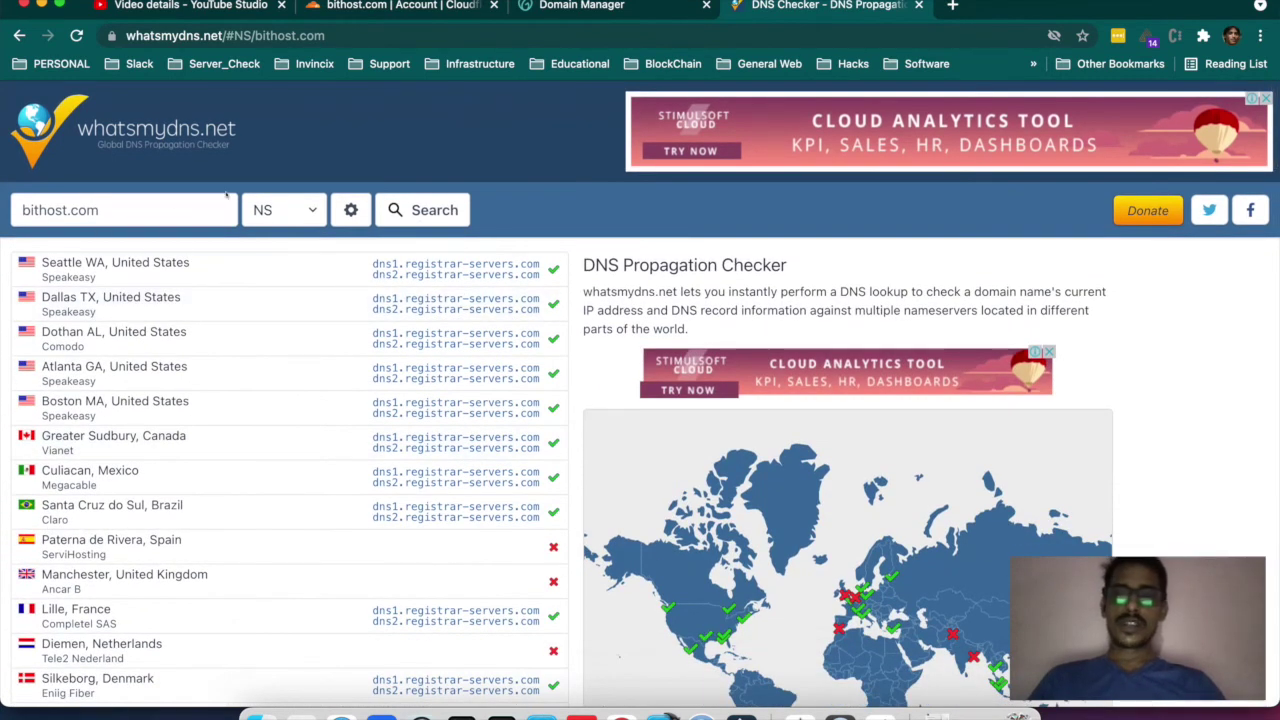
click(385, 5)
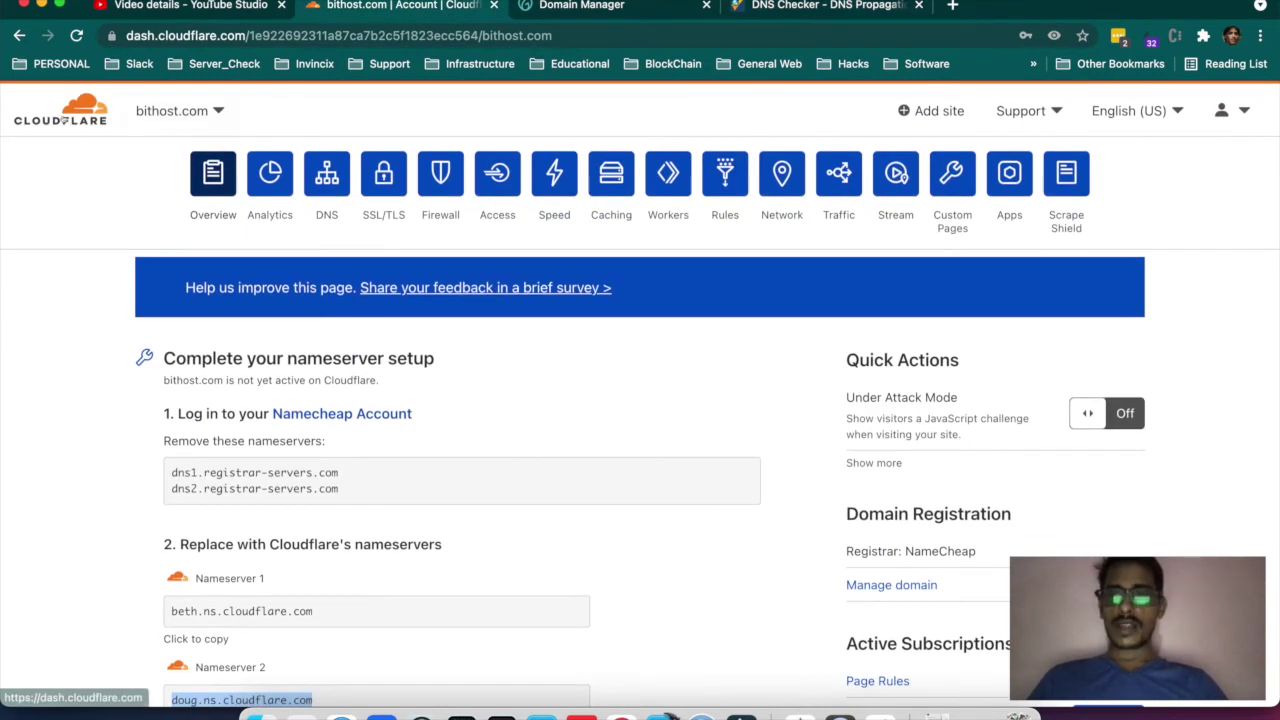
- Go to the Cloudflare account home and open the bithost.in site
click(66, 118)
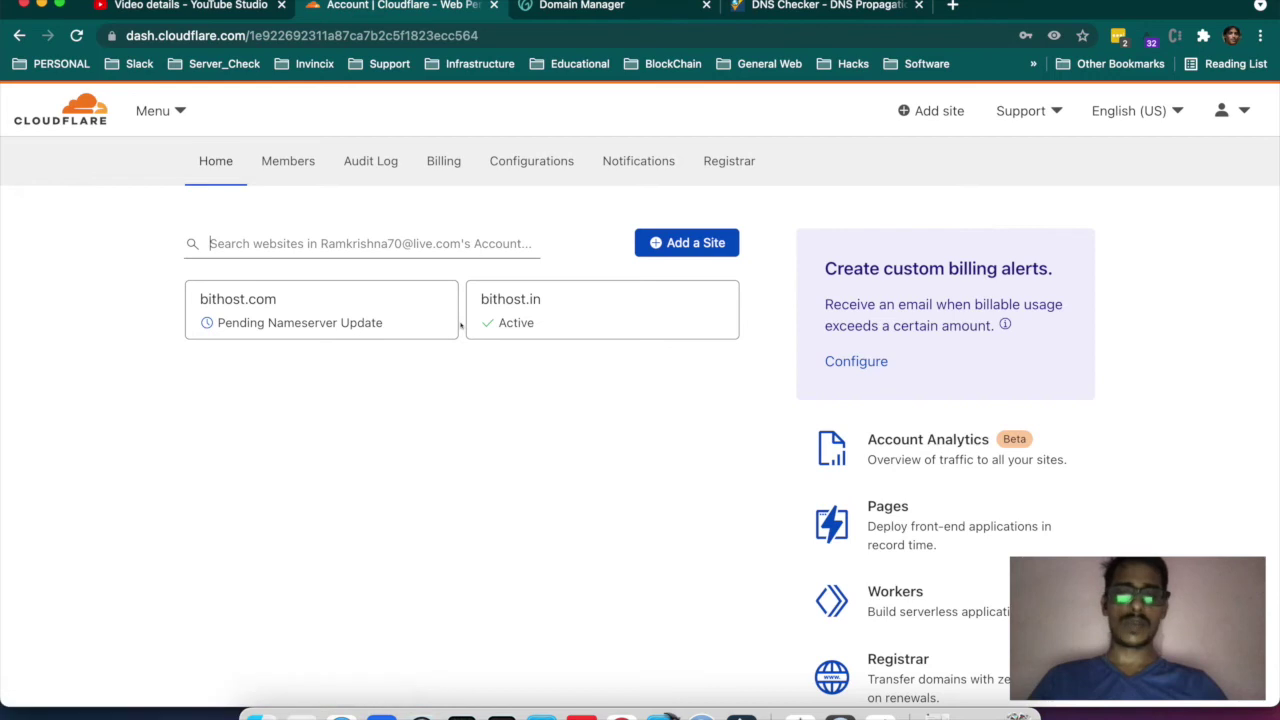
click(543, 323)
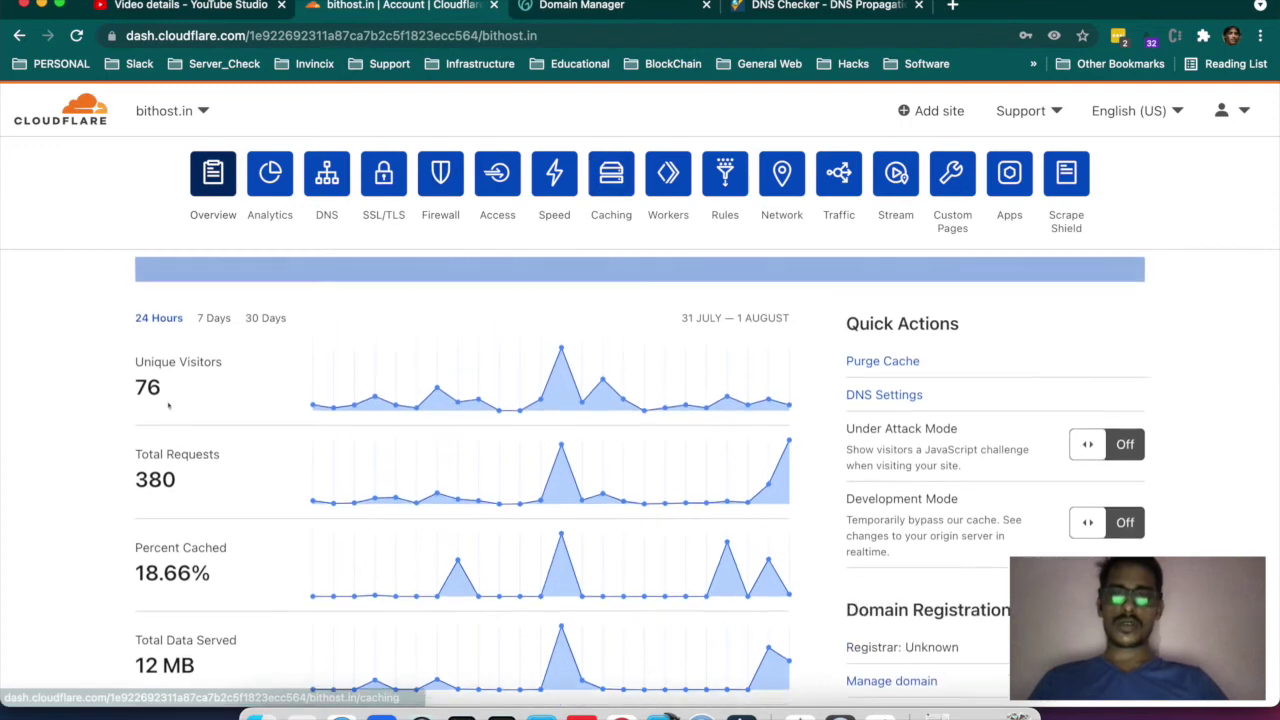
scroll(168, 405, down, 3)
scroll(168, 405, down, 2)
scroll(357, 139, up, 5)
- Open the bithost.in DNS page and look through its records and nameservers
click(327, 175)
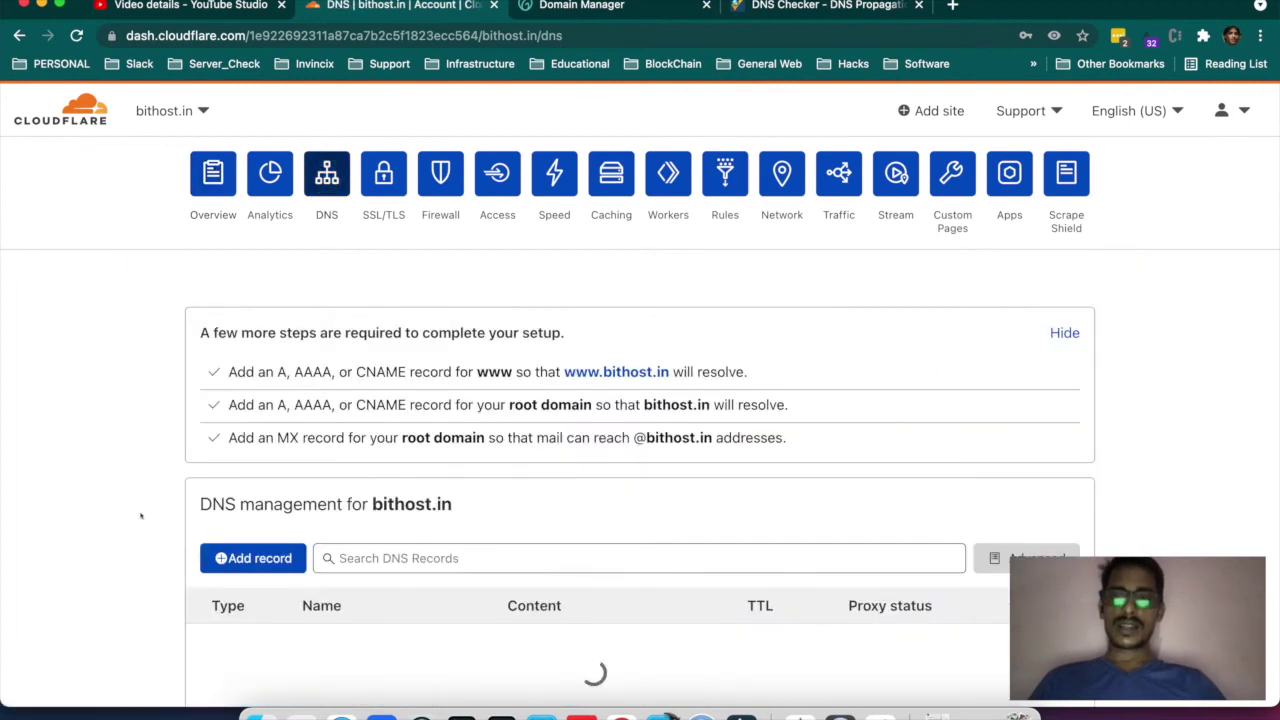
scroll(141, 516, down, 7)
scroll(141, 516, up, 4)
scroll(141, 516, down, 4)
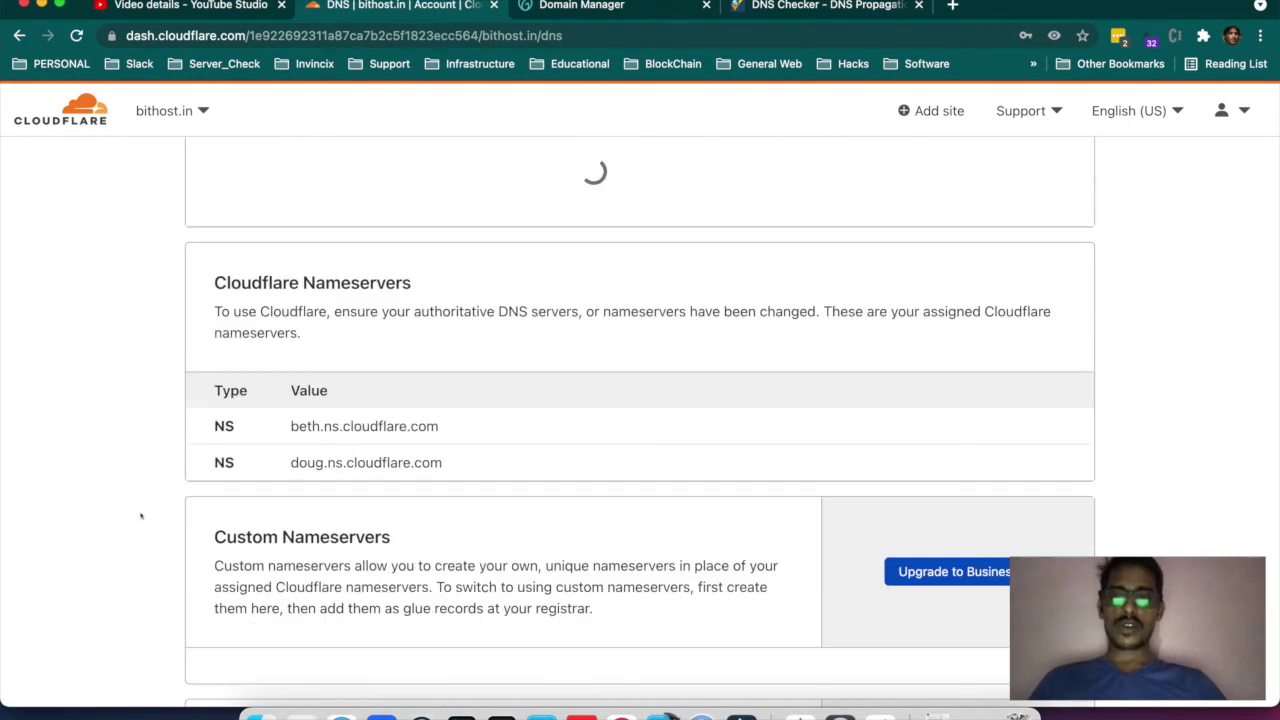
scroll(141, 516, down, 2)
scroll(237, 494, down, 9)
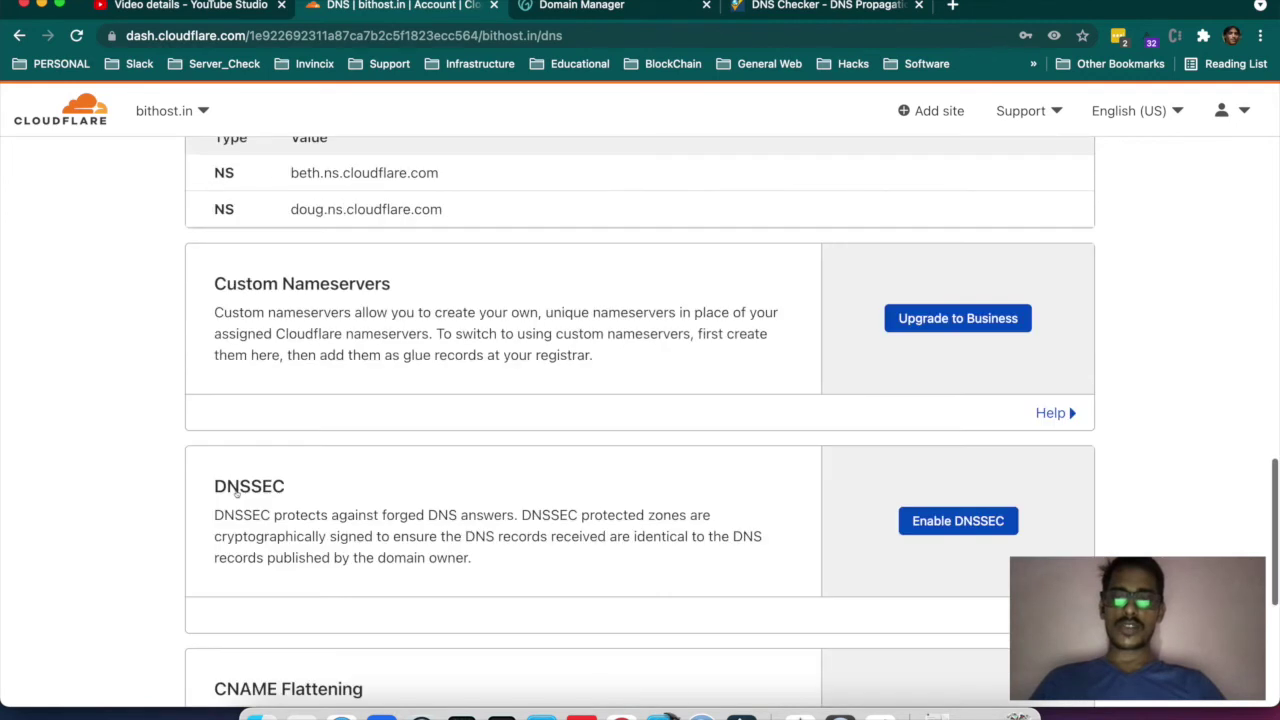
scroll(240, 494, up, 3)
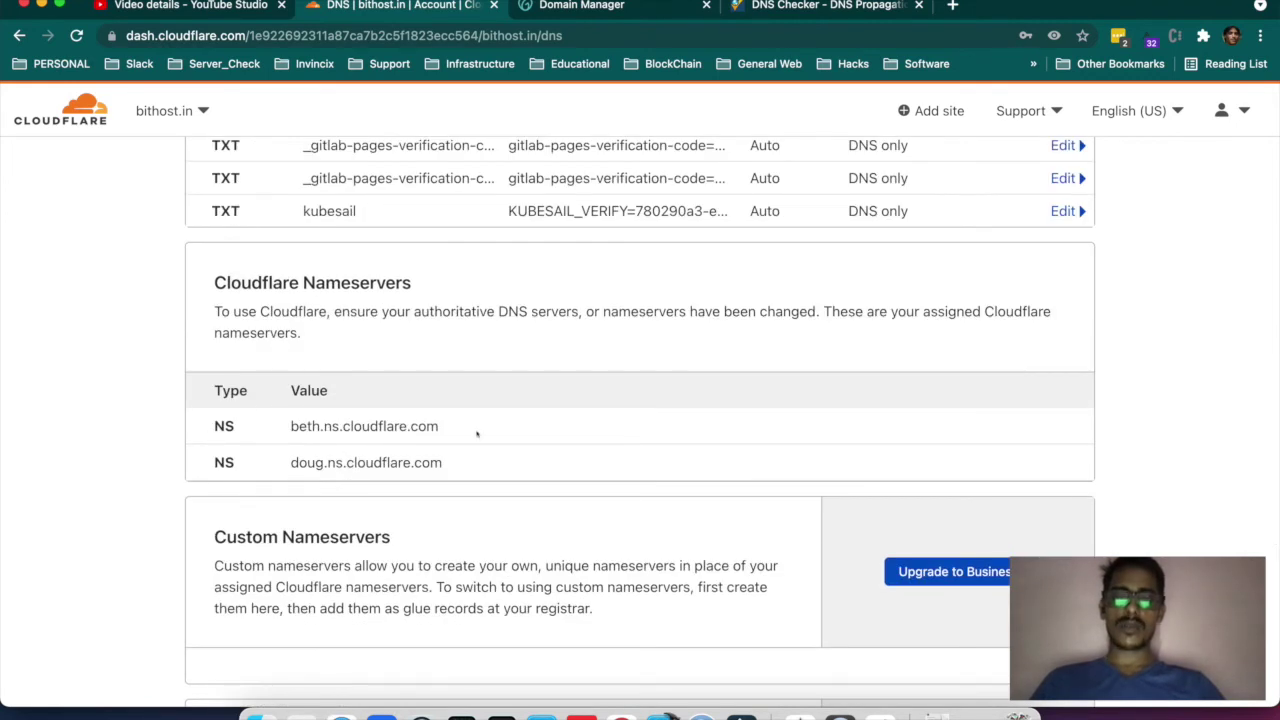
scroll(477, 433, down, 3)
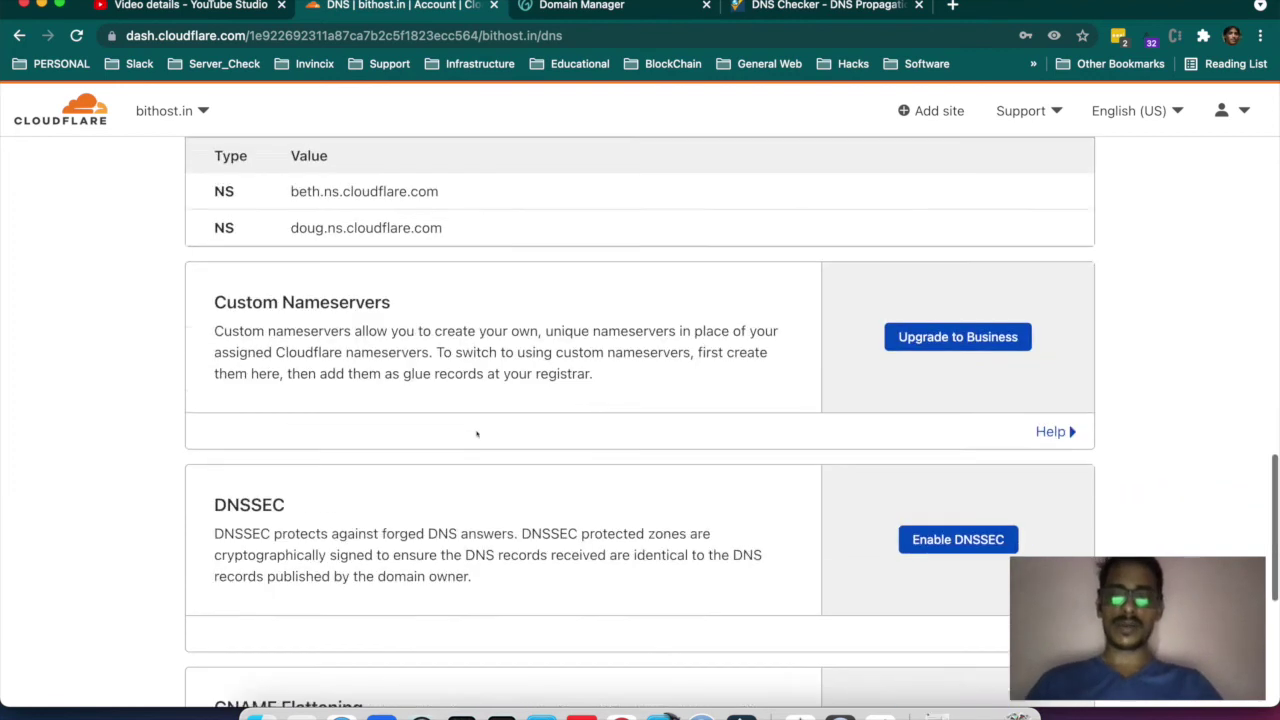
scroll(477, 433, down, 3)
scroll(473, 433, up, 9)
scroll(473, 433, up, 10)
- Add a new A record named testyoutube with IPv4 address 43.121.34.212
click(261, 393)
click(275, 497)
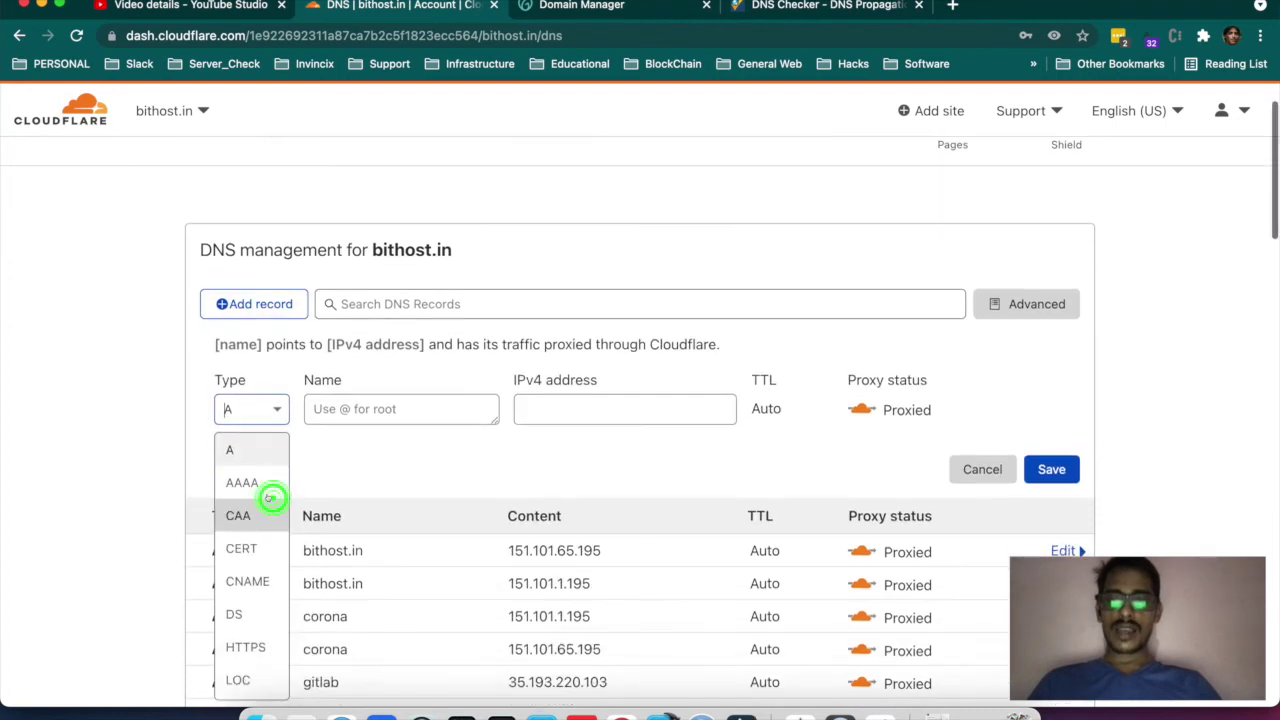
click(251, 442)
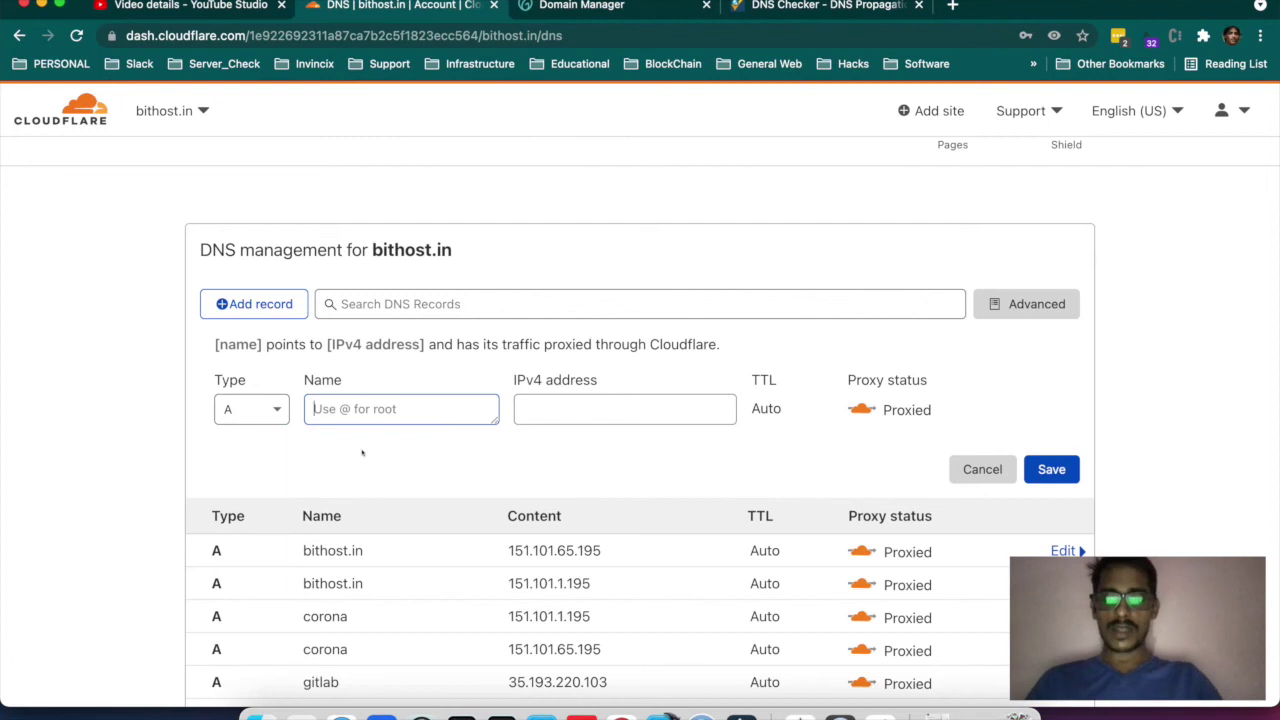
text(testyoutube)
click(573, 406)
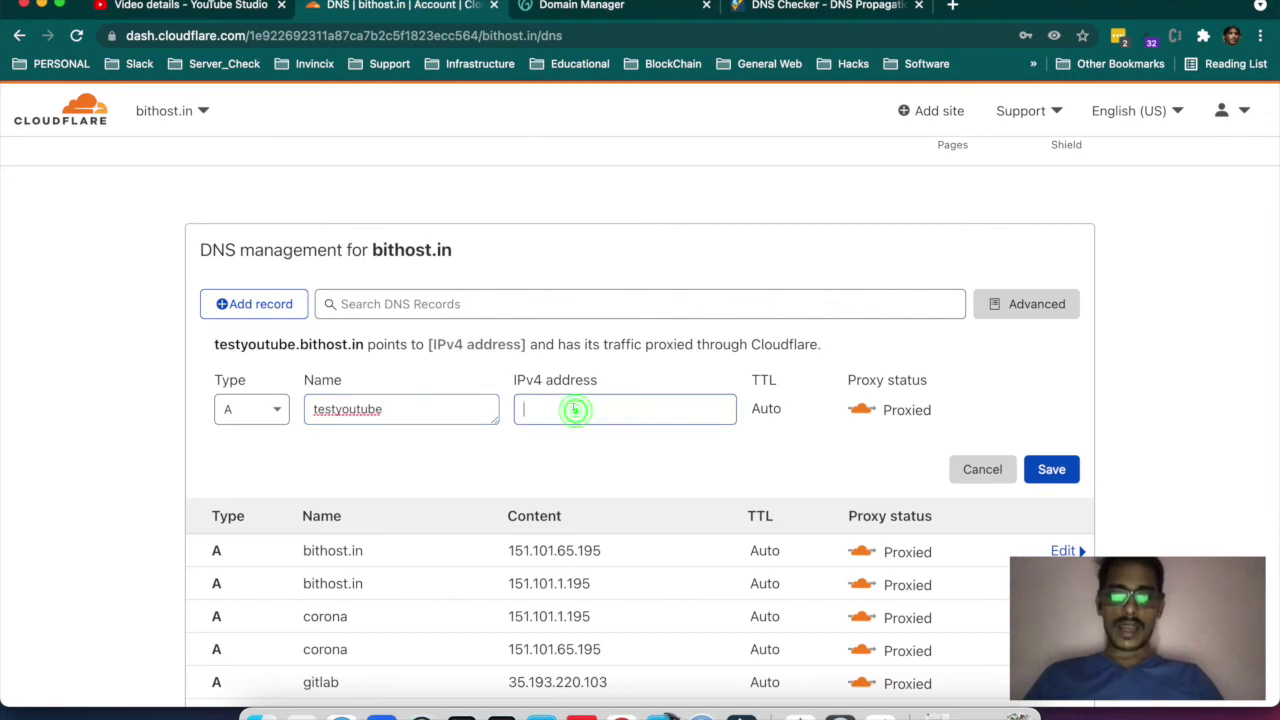
text(43.121)
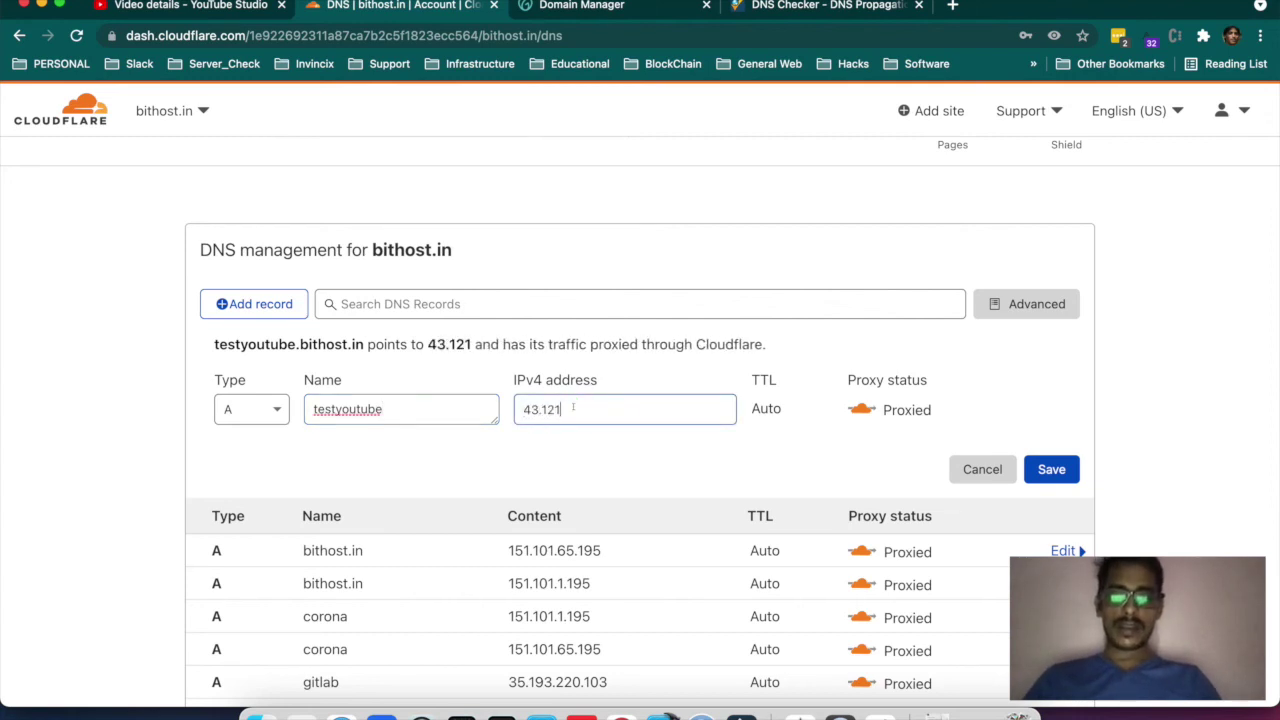
text(.34.212)
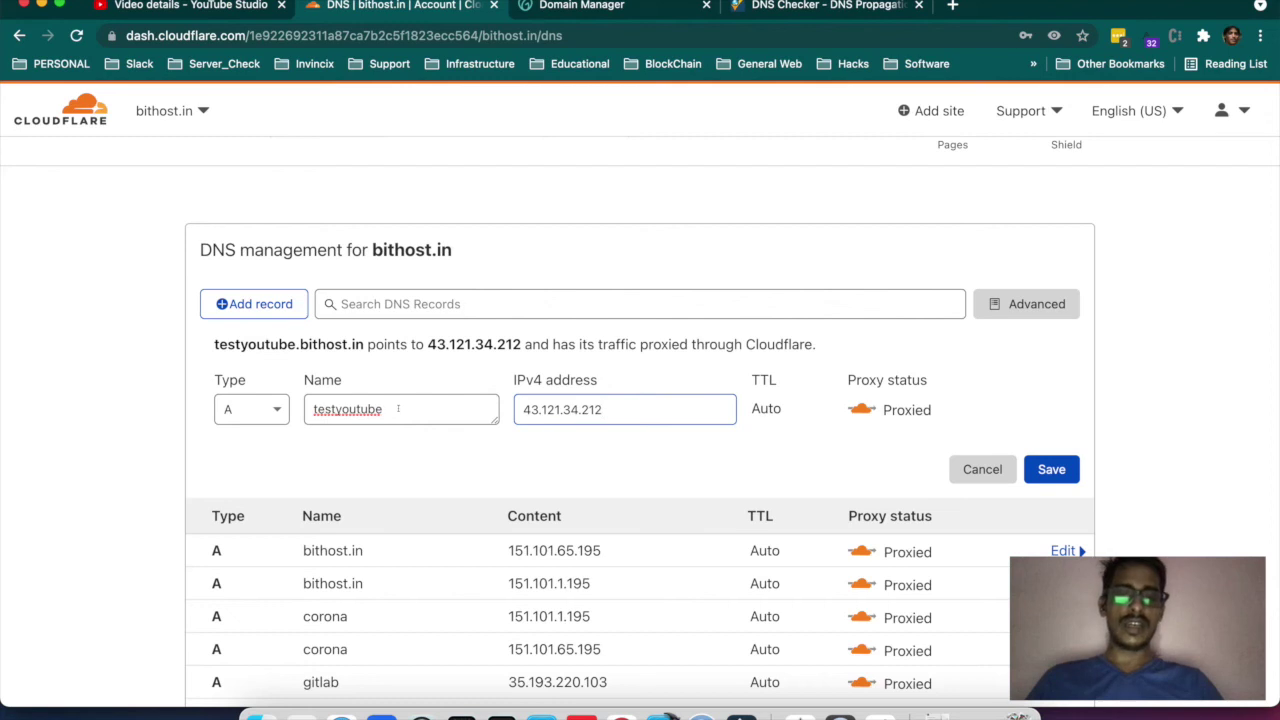
drag(520, 409, 597, 409)
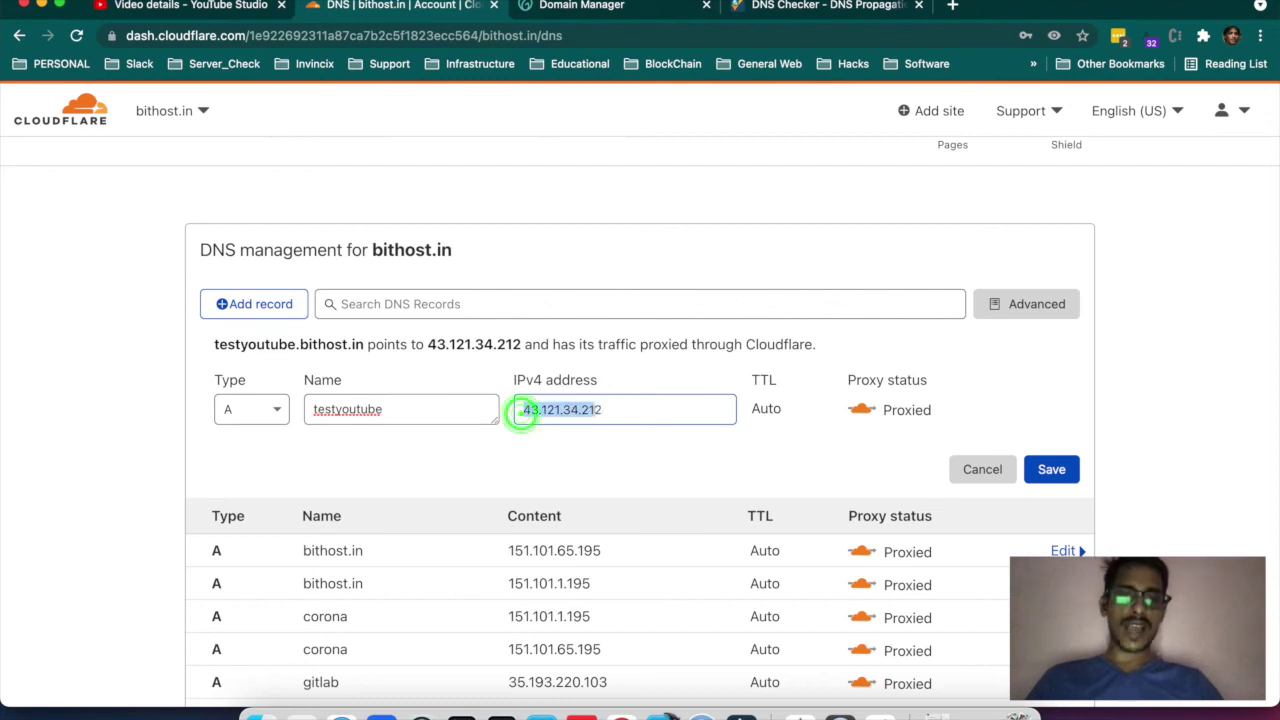
- Change the testyoutube record to a CNAME targeting whatsmydns.net and save it
click(255, 410)
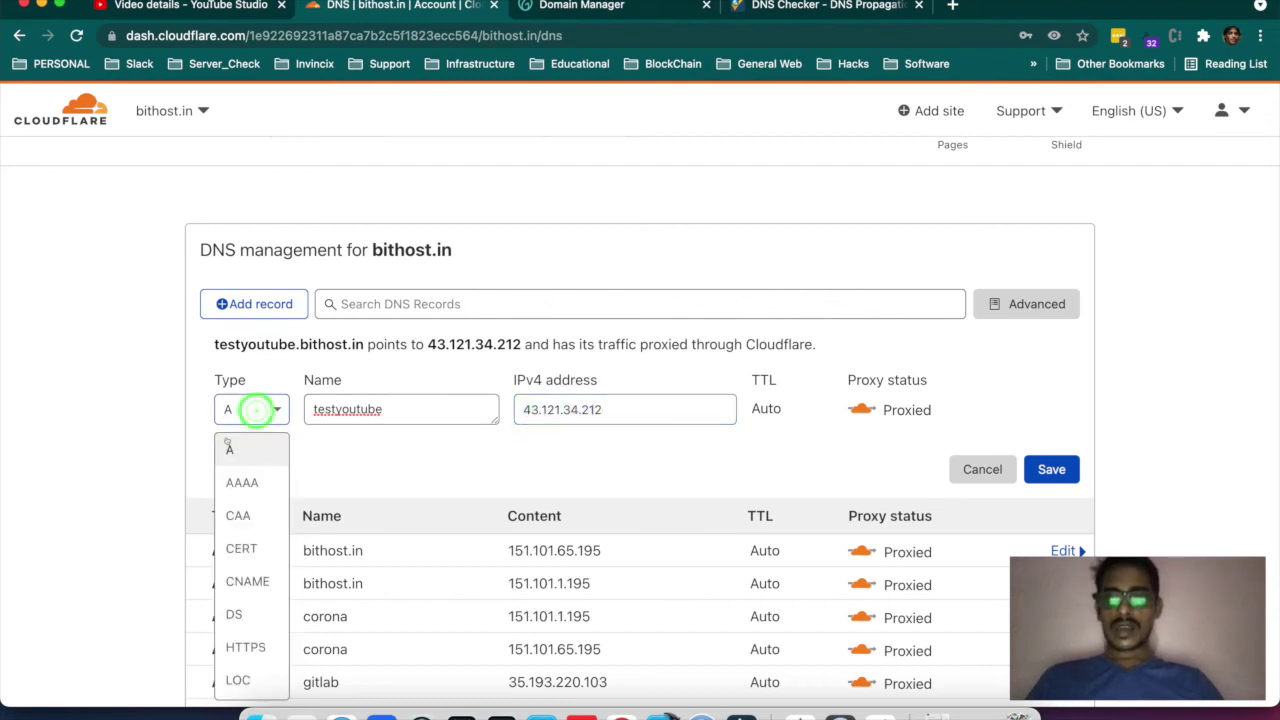
scroll(240, 470, down, 1)
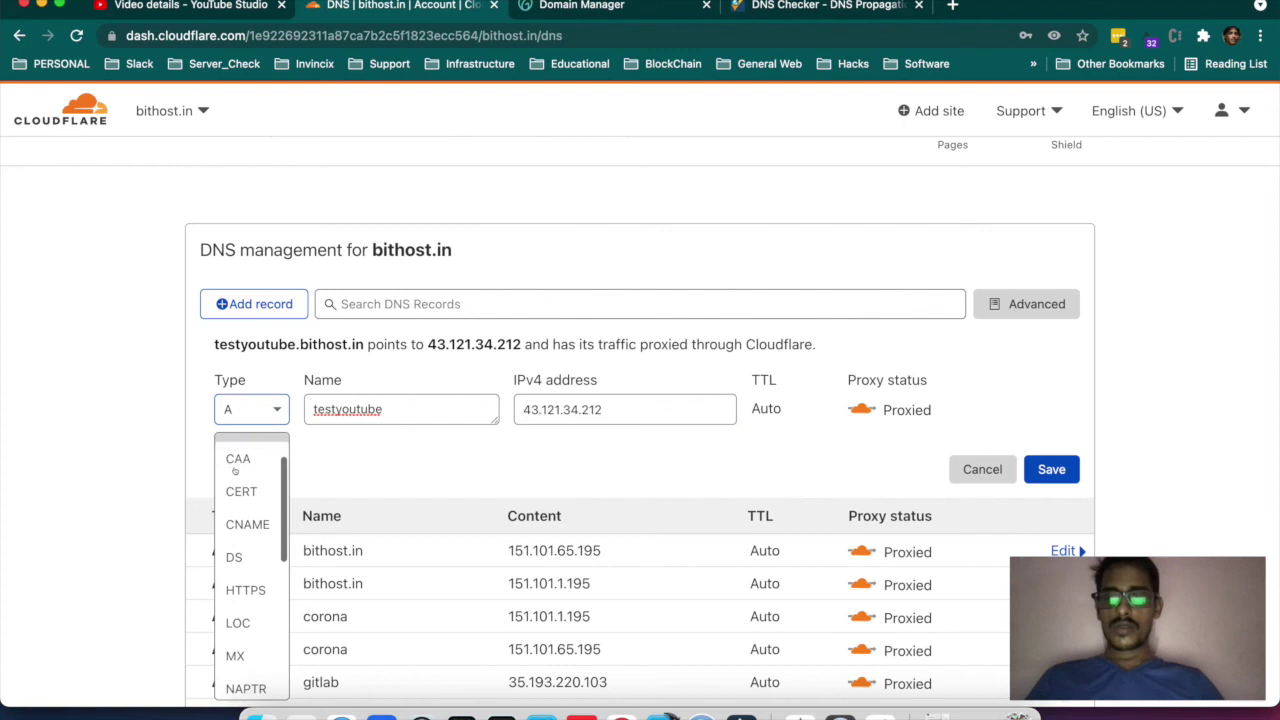
click(240, 524)
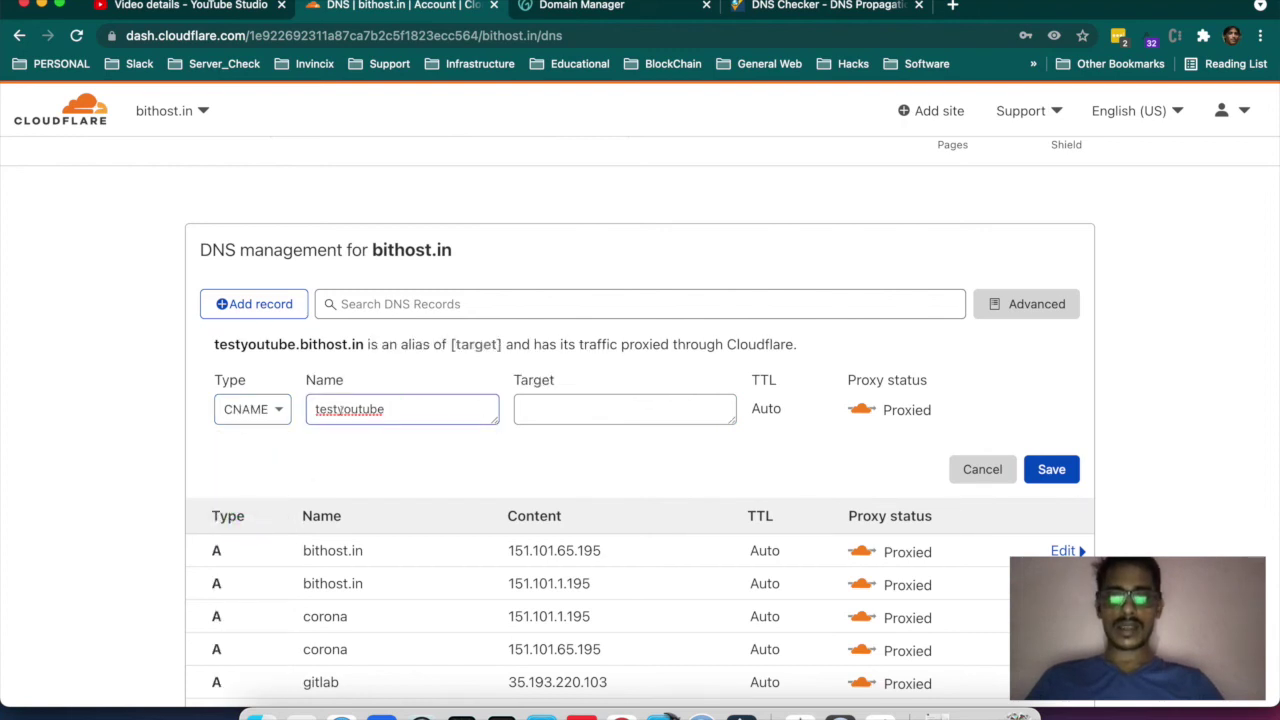
click(537, 409)
text(whatsmydns.)
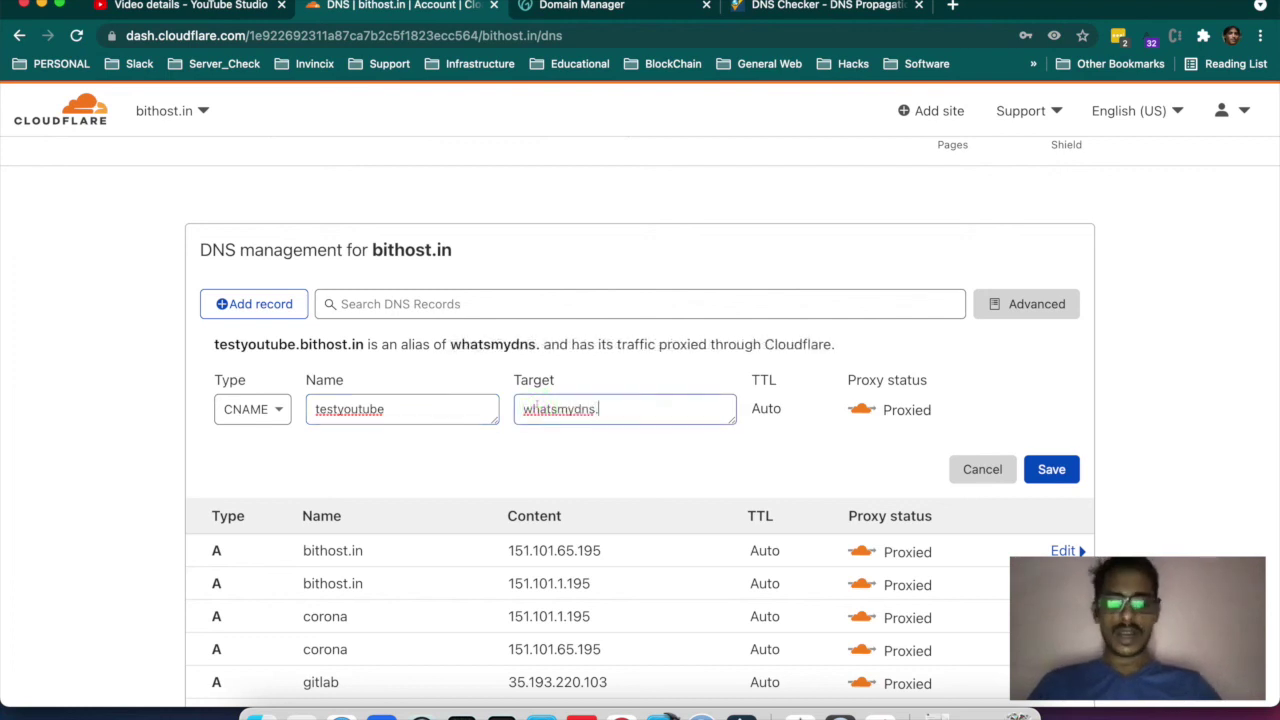
text(net)
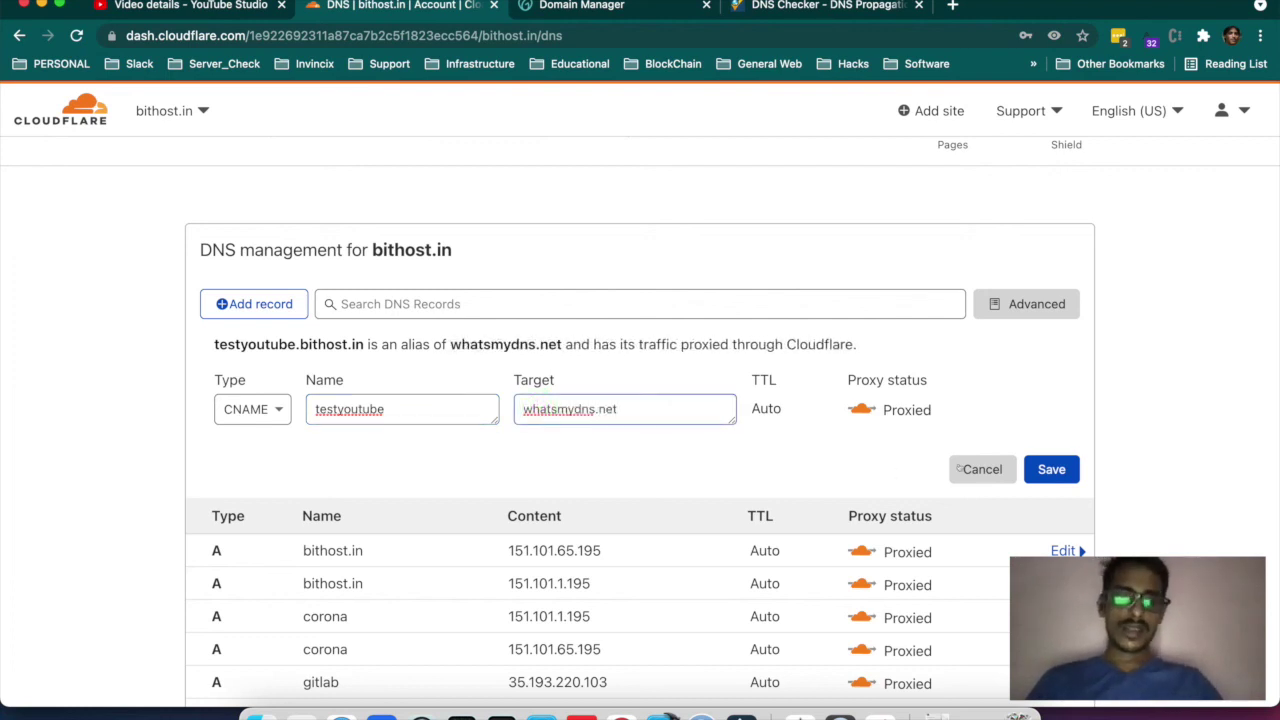
click(1051, 469)
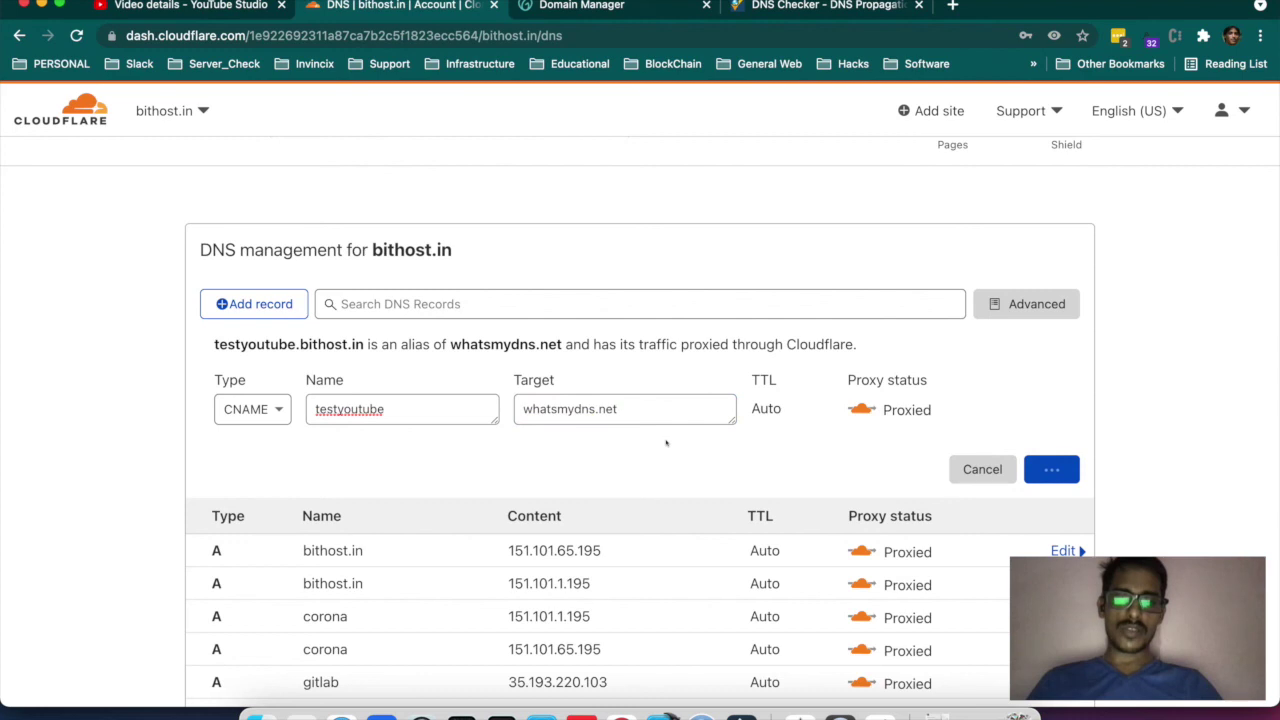
scroll(666, 443, down, 1)
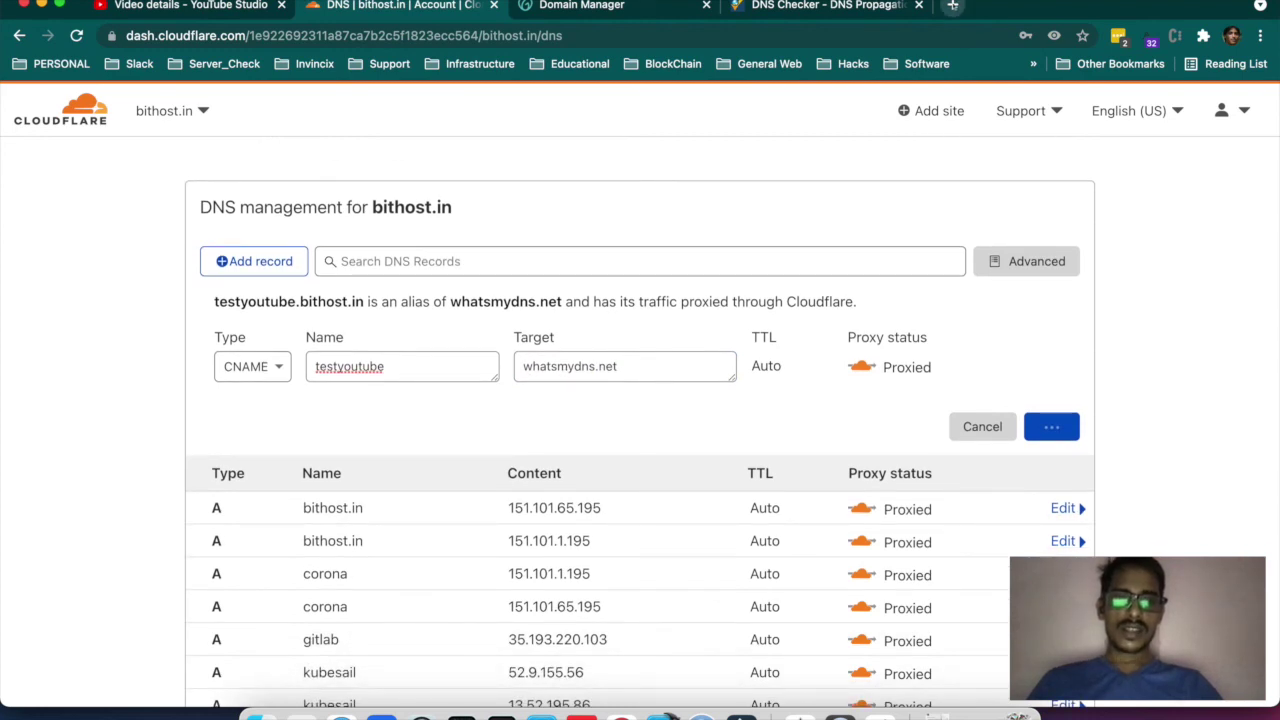
- In whatsmydns.net, change the lookup domain from bithost.com to the new bithost.in subdomain
click(797, 6)
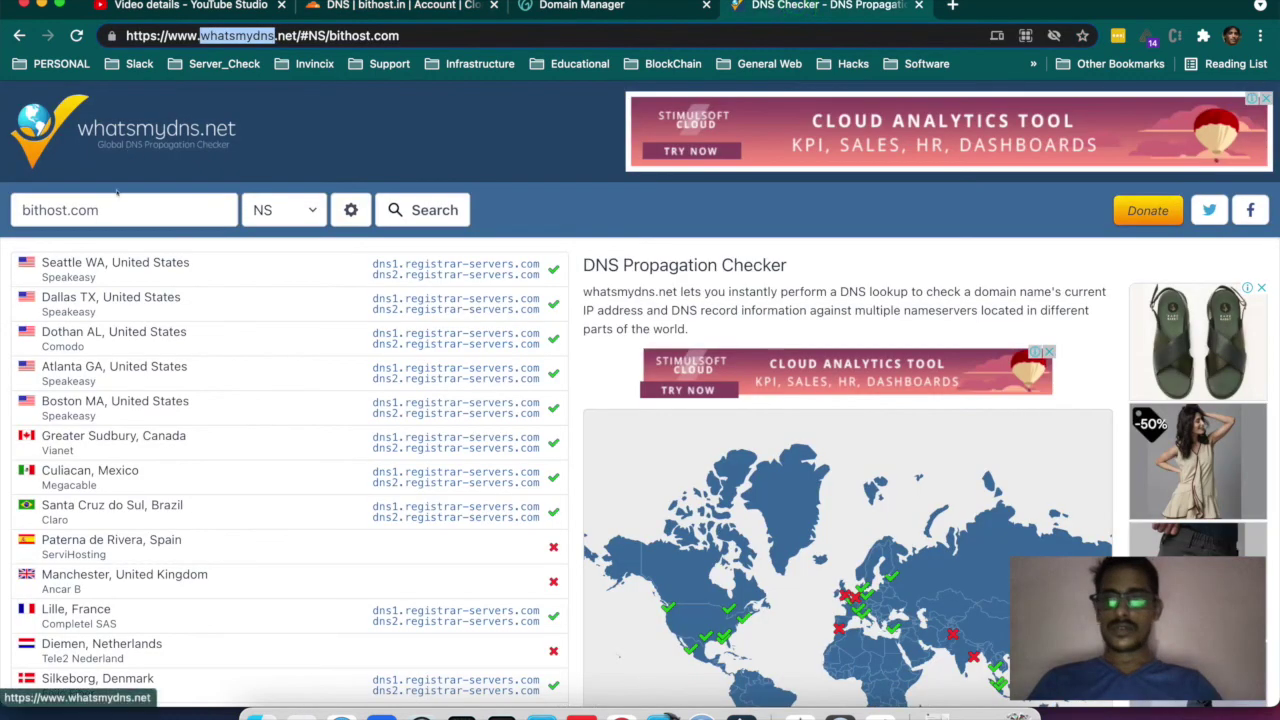
click(109, 208)
key(BackSpace)
key(BackSpace)
key(BackSpace)
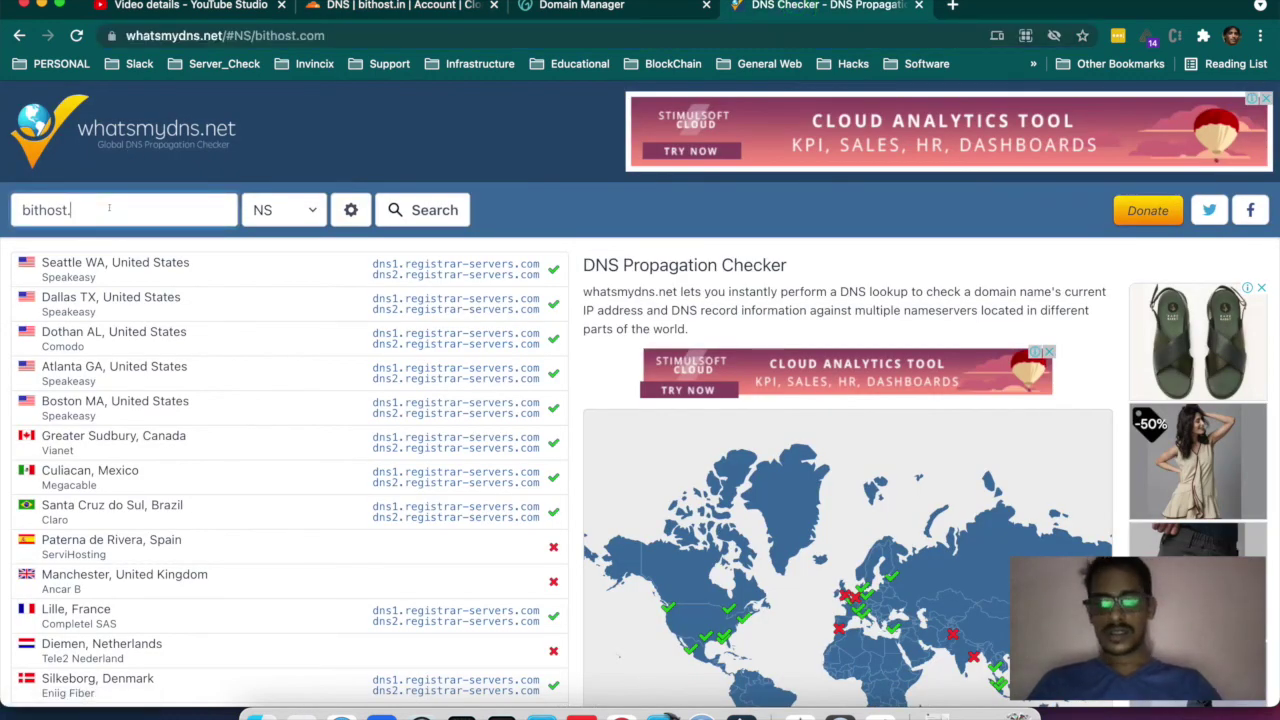
text(in)
key(Left)
key(Left)
key(Left)
key(Left)
key(Left)
key(Left)
key(Left)
key(Left)
key(Left)
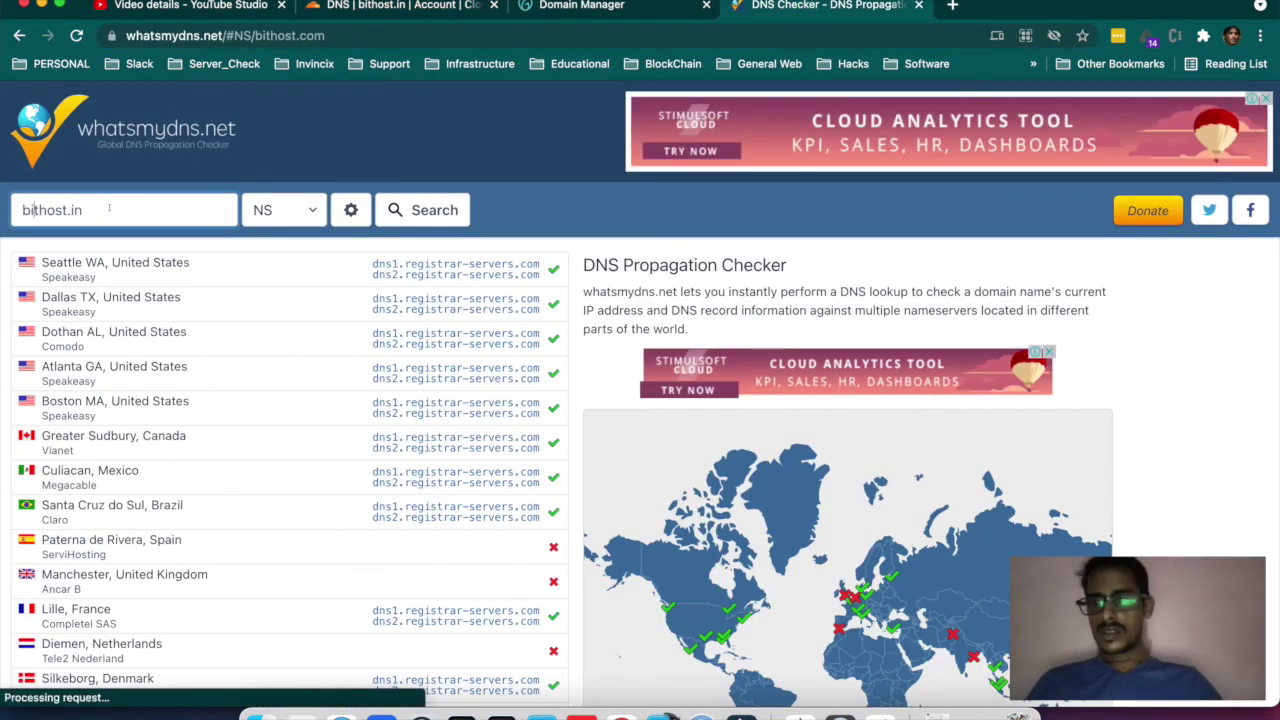
text(youtubete)
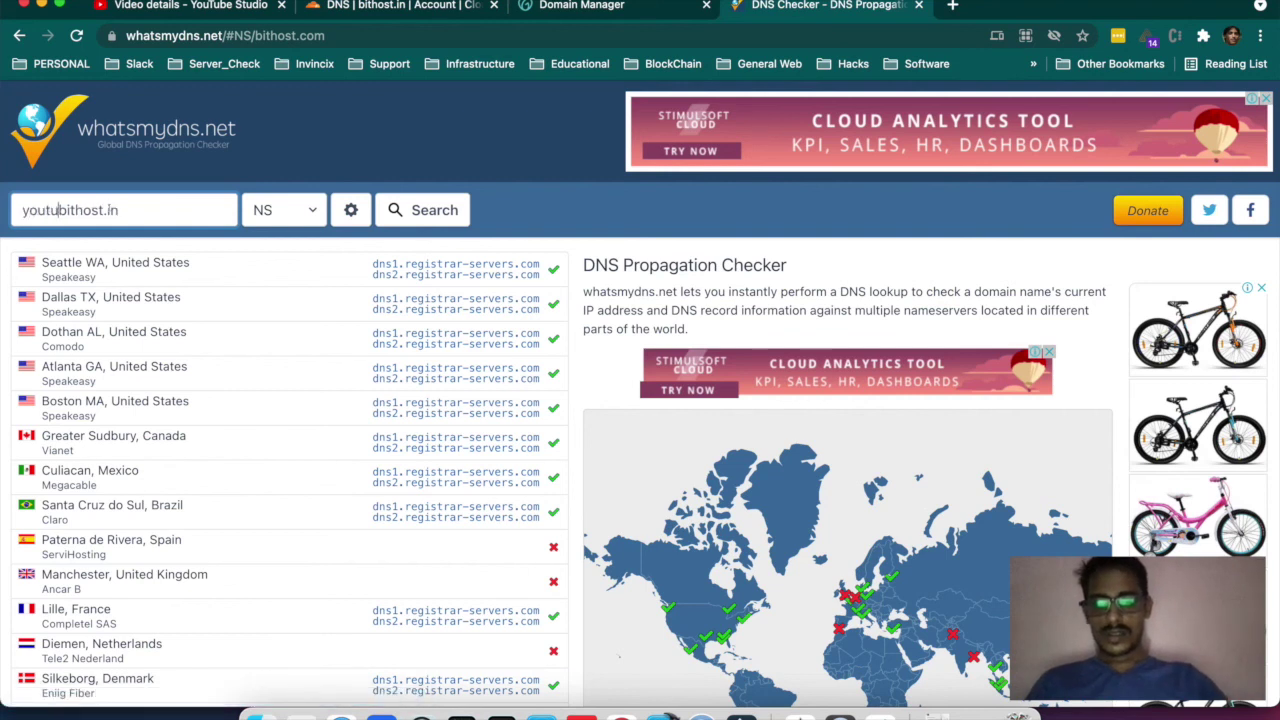
text(st.)
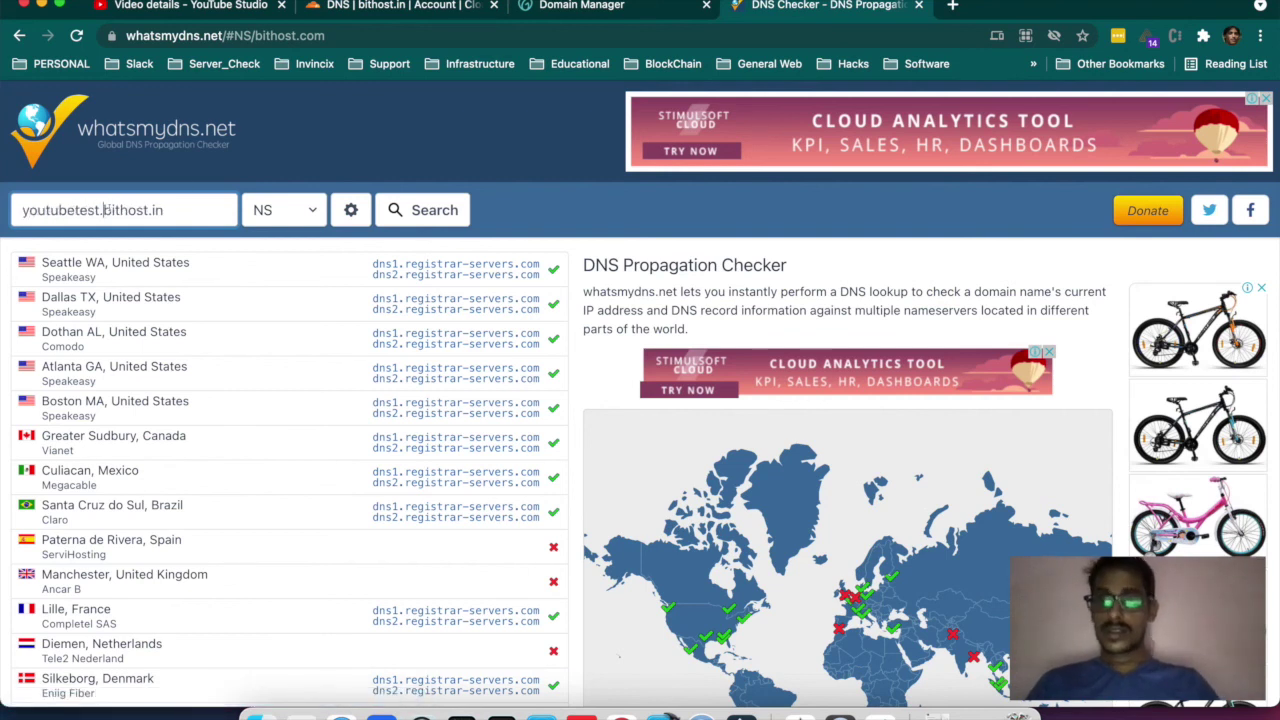
- Run a CNAME propagation lookup, review the results, and return to the Cloudflare DNS records
click(275, 212)
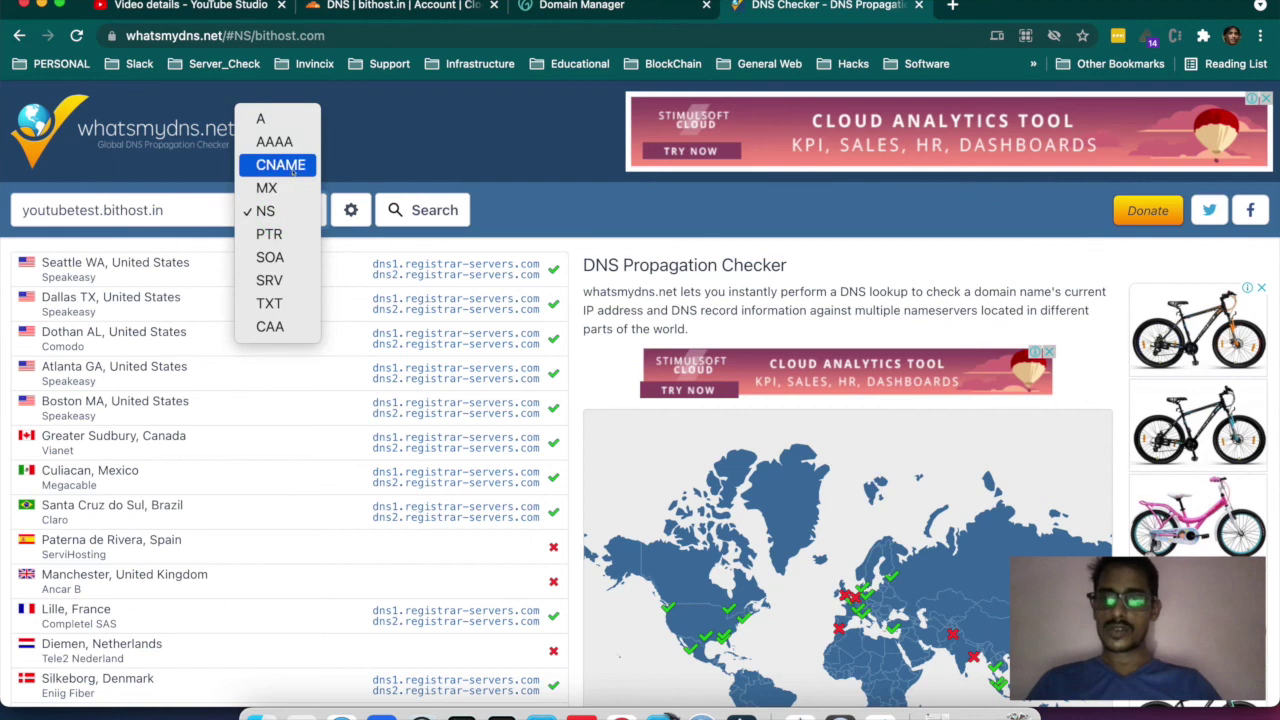
click(278, 164)
click(428, 208)
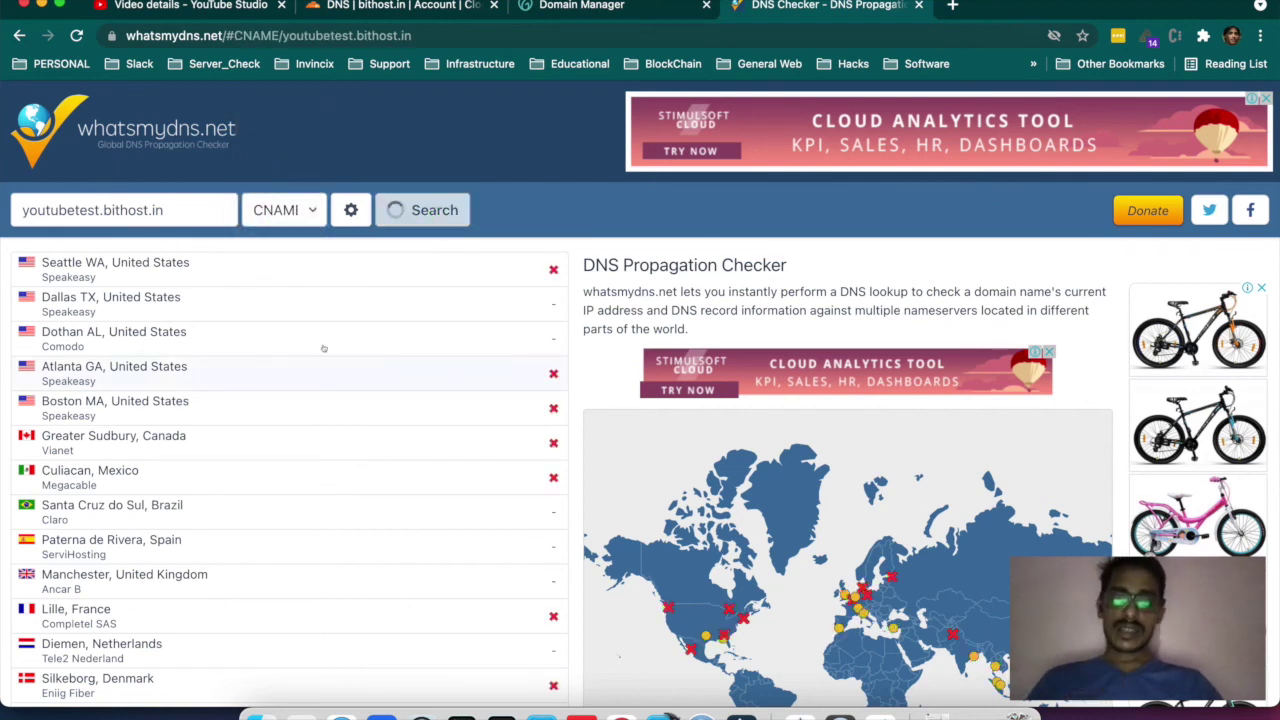
scroll(338, 471, down, 1)
scroll(338, 471, down, 3)
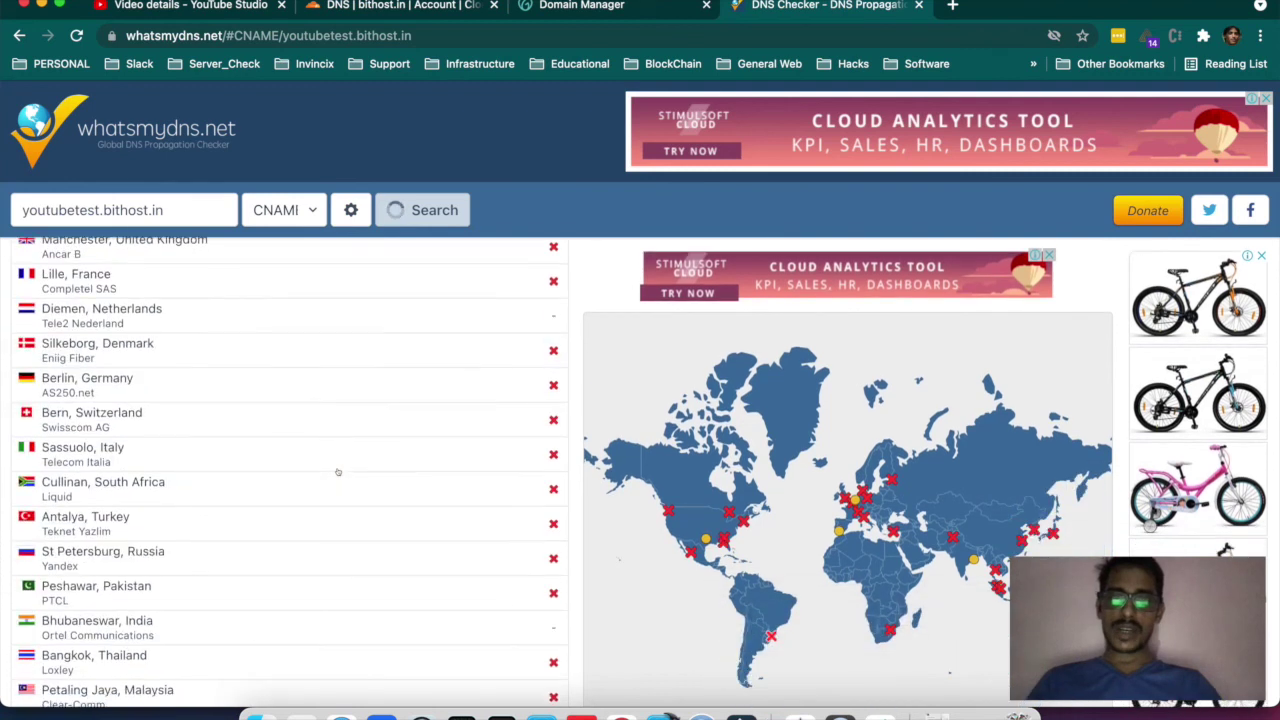
scroll(338, 471, up, 4)
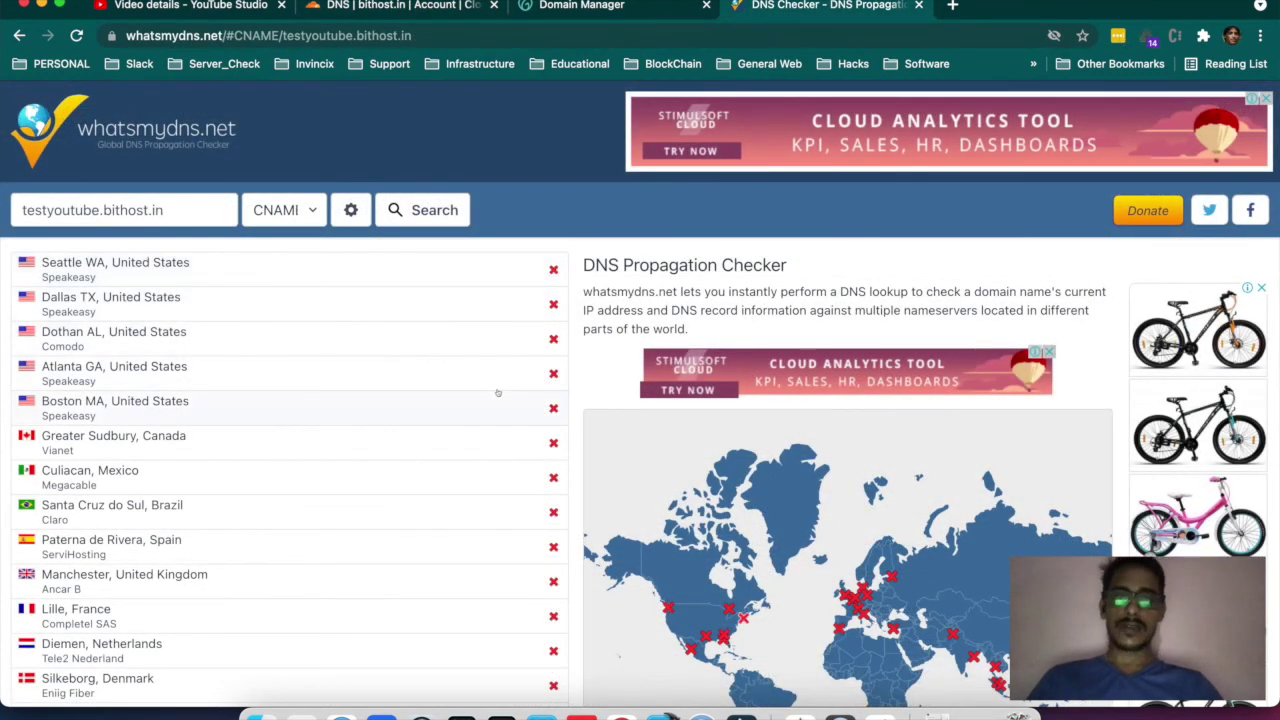
click(570, 5)
click(392, 14)
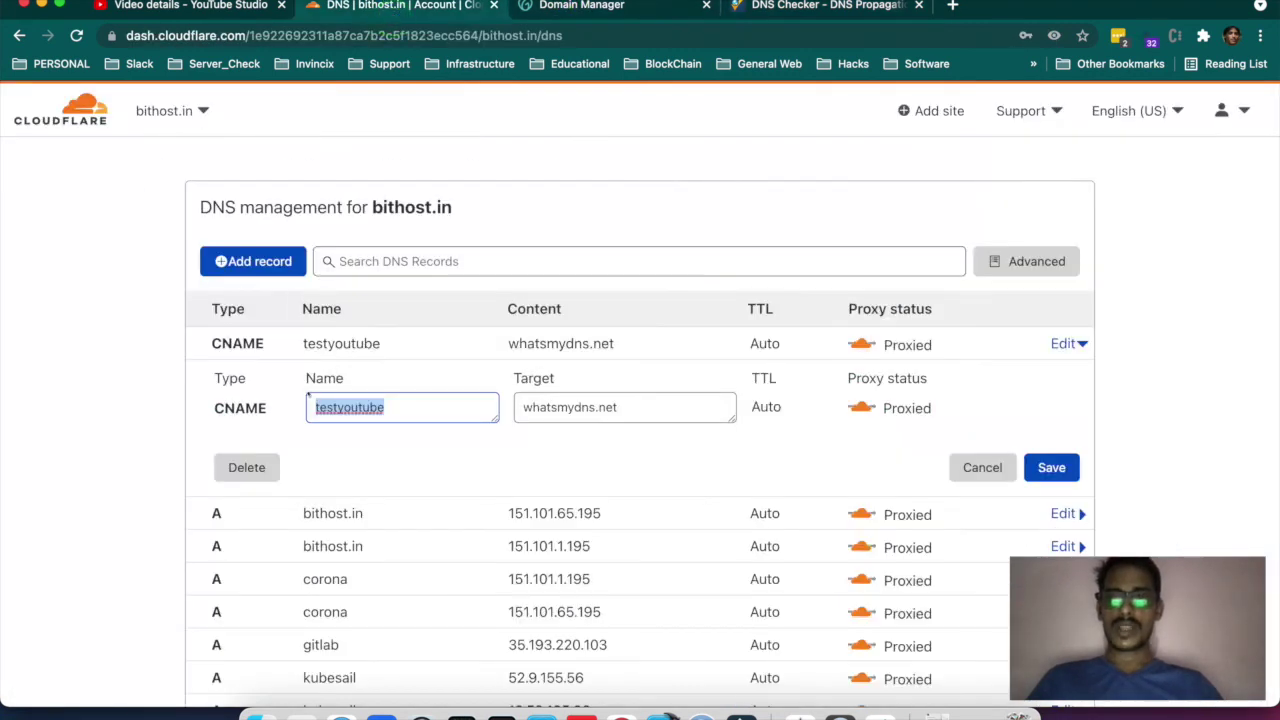